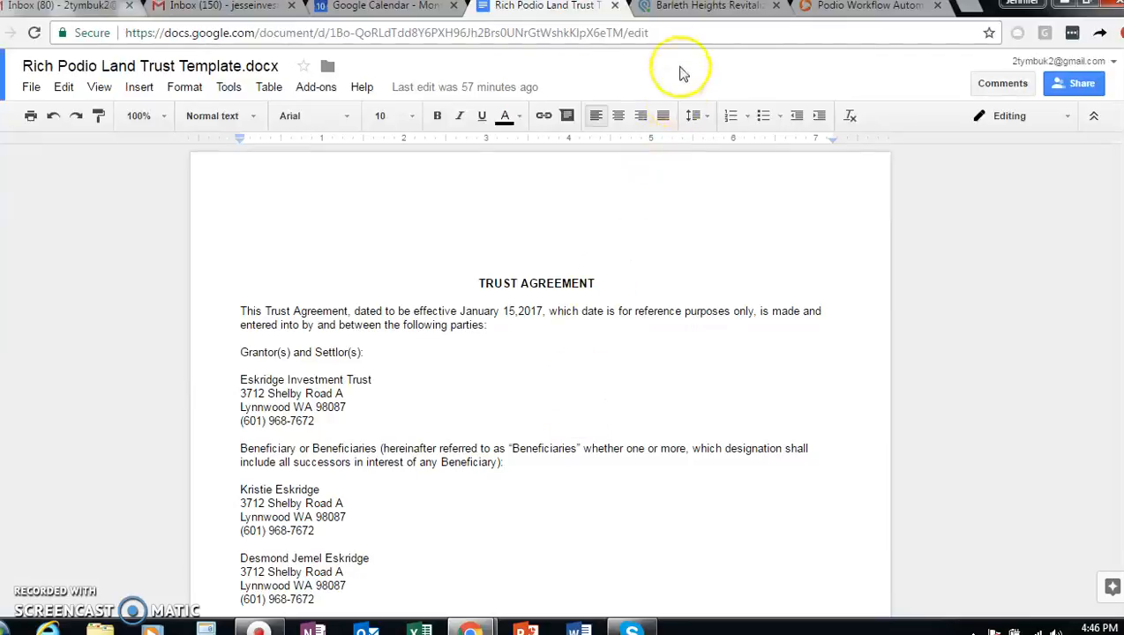
Switch to GlobiFlow and create a new flow for the Trust Docs app with the Item Updated trigger
{"action": "left_click", "coordinate": [697, 7]}
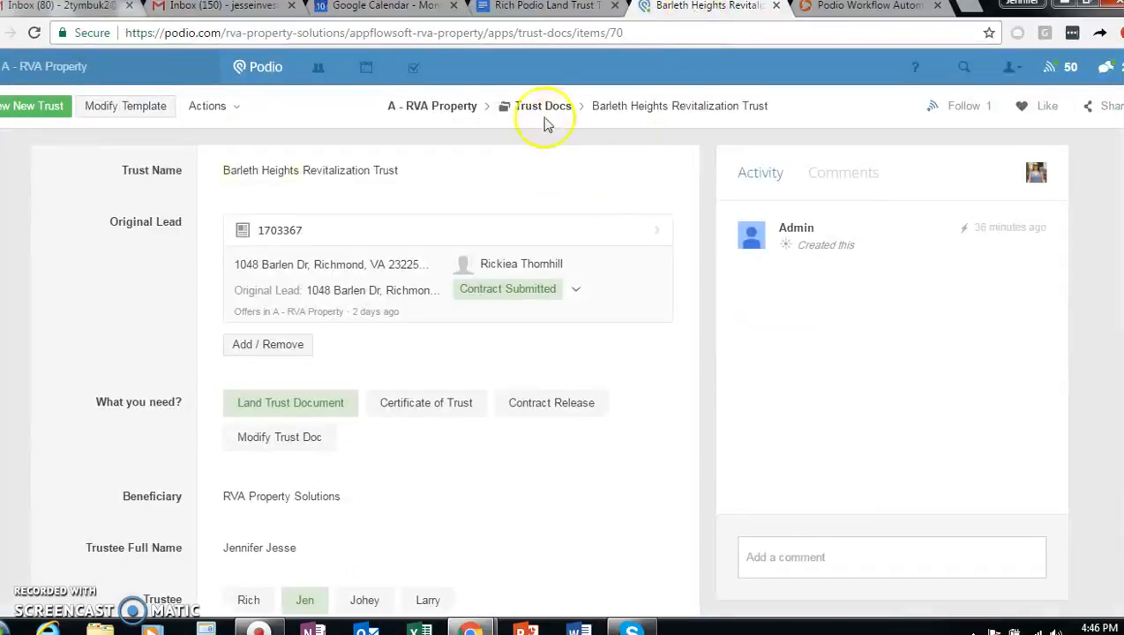
{"action": "mouse_move", "coordinate": [408, 439]}
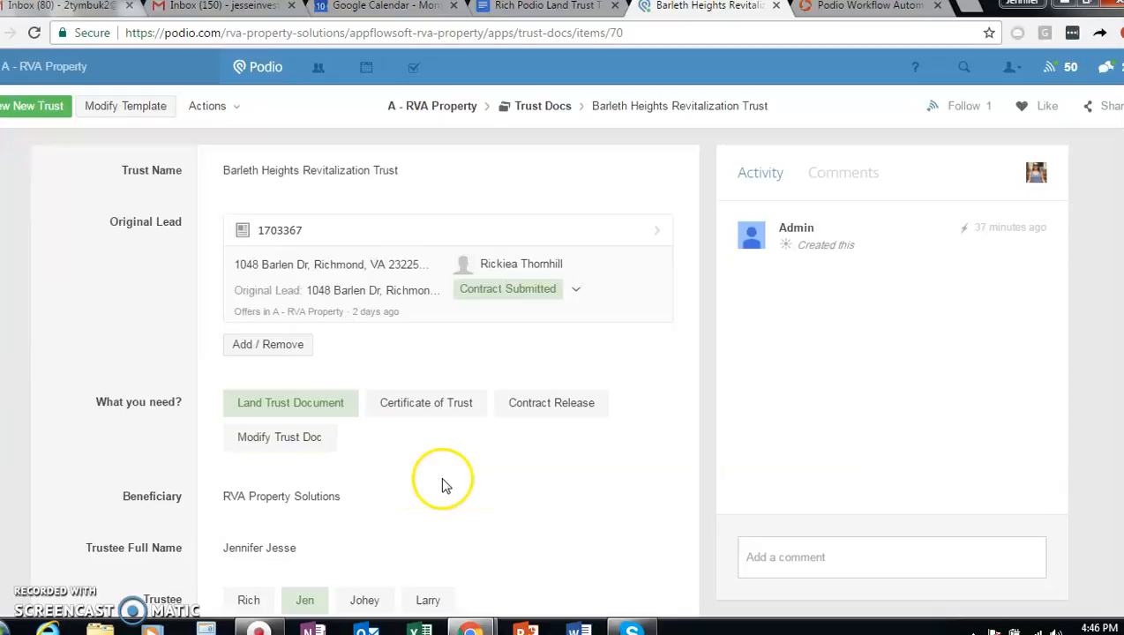
{"action": "left_click", "coordinate": [833, 7]}
{"action": "scroll", "coordinate": [426, 469], "scroll_direction": "down", "scroll_amount": 4}
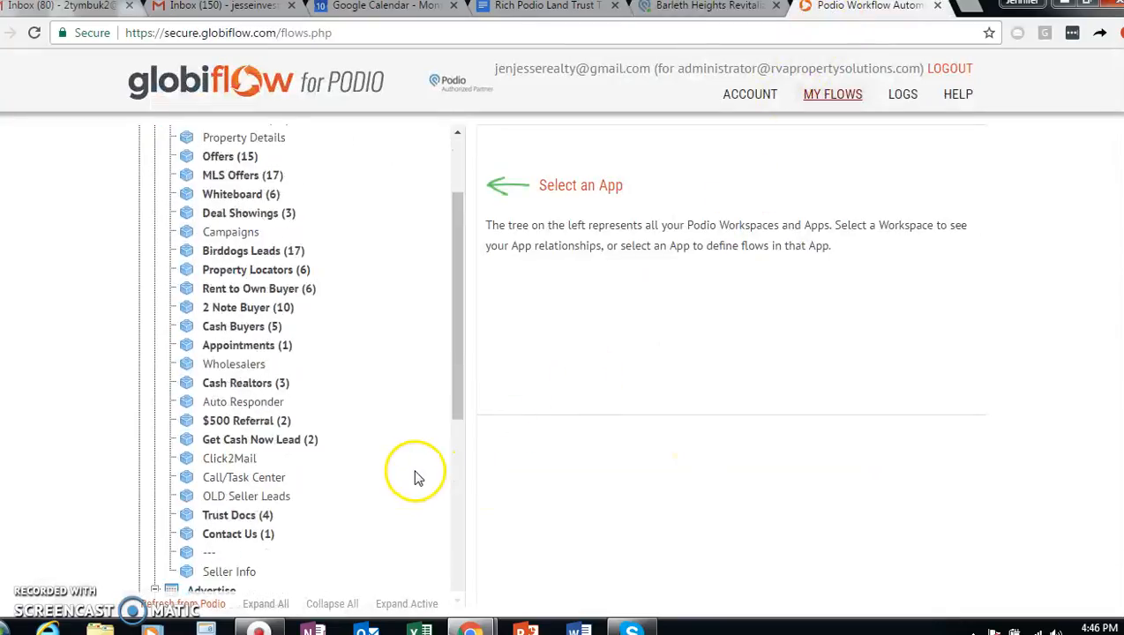
{"action": "left_click", "coordinate": [240, 458]}
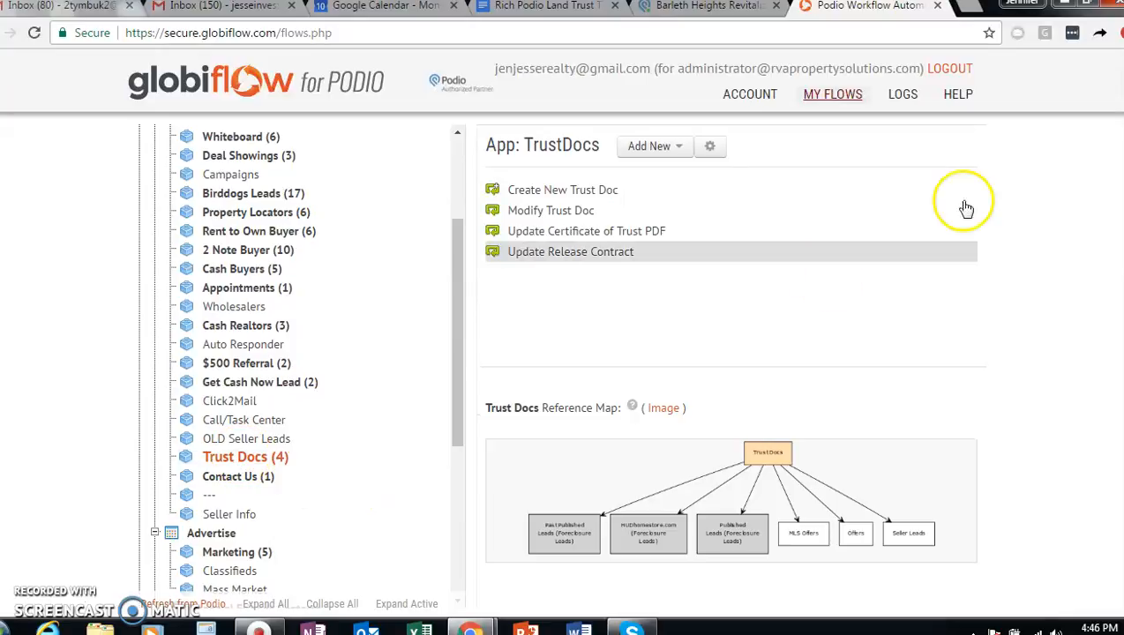
{"action": "left_click", "coordinate": [656, 150]}
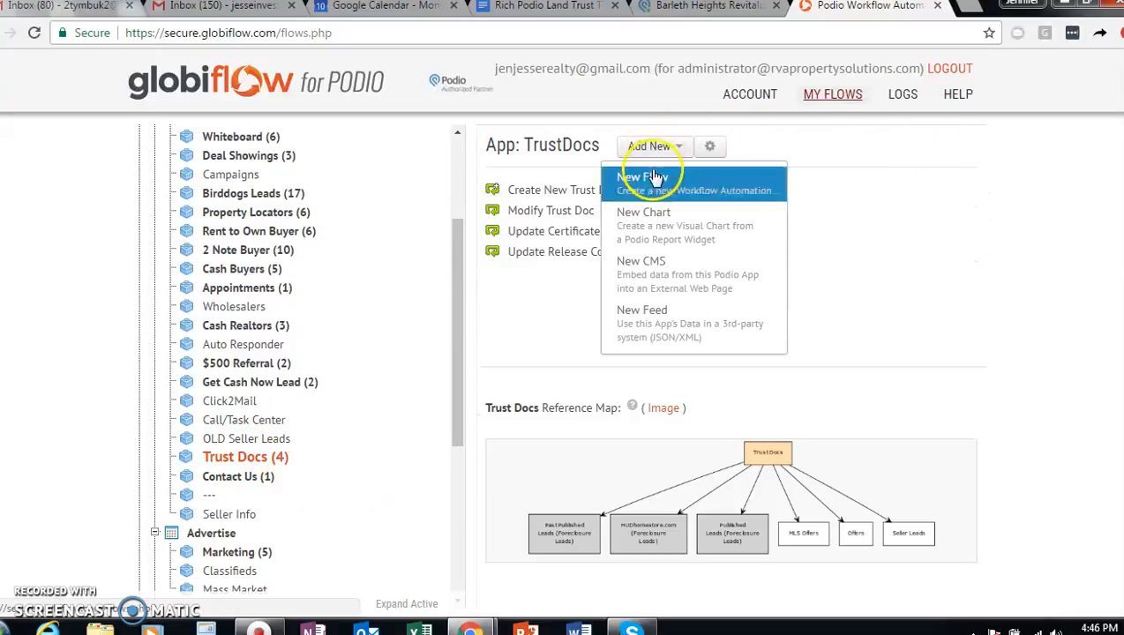
{"action": "left_click", "coordinate": [657, 176]}
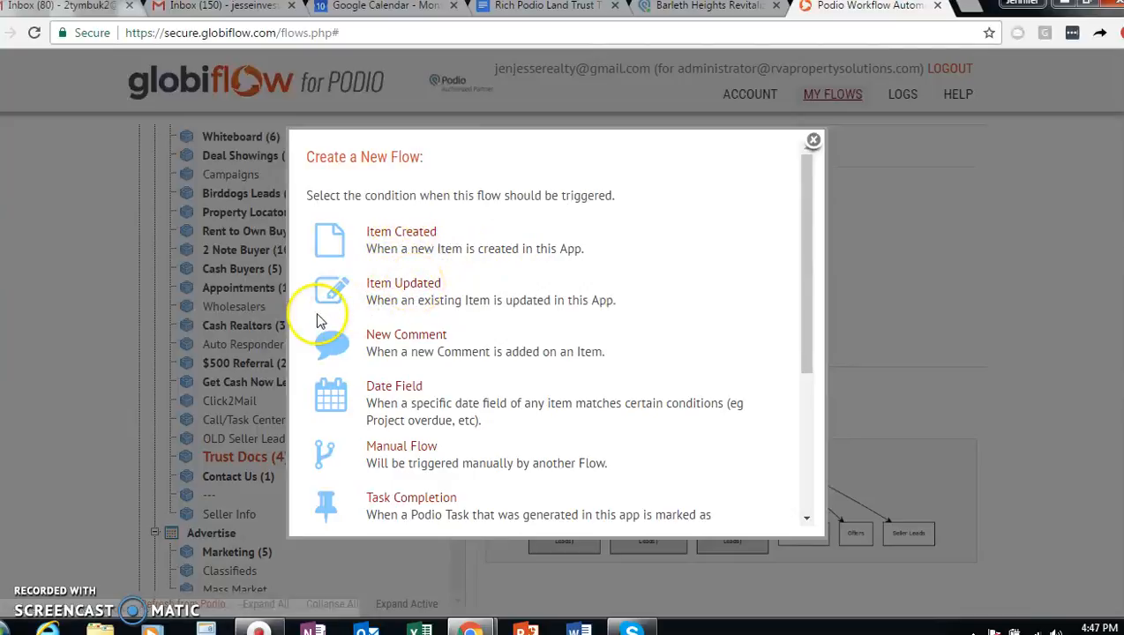
{"action": "left_click", "coordinate": [414, 286]}
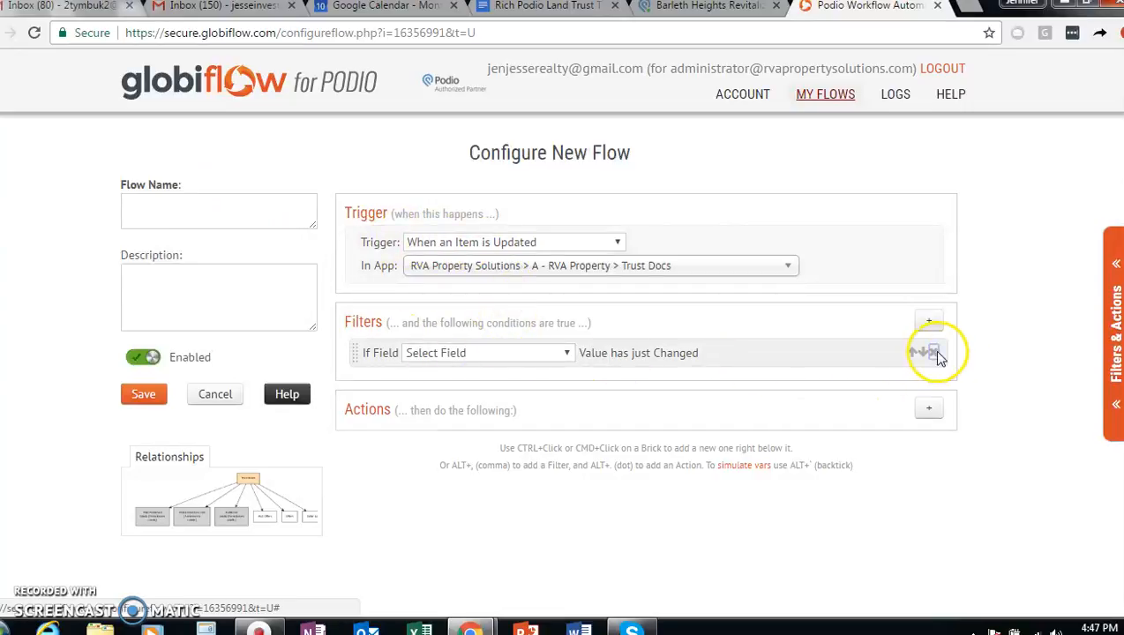
Replace the default field-changed filter with a Field Previous Value Match filter and a Field Value Match filter
{"action": "left_click", "coordinate": [938, 356]}
{"action": "left_click", "coordinate": [1113, 308]}
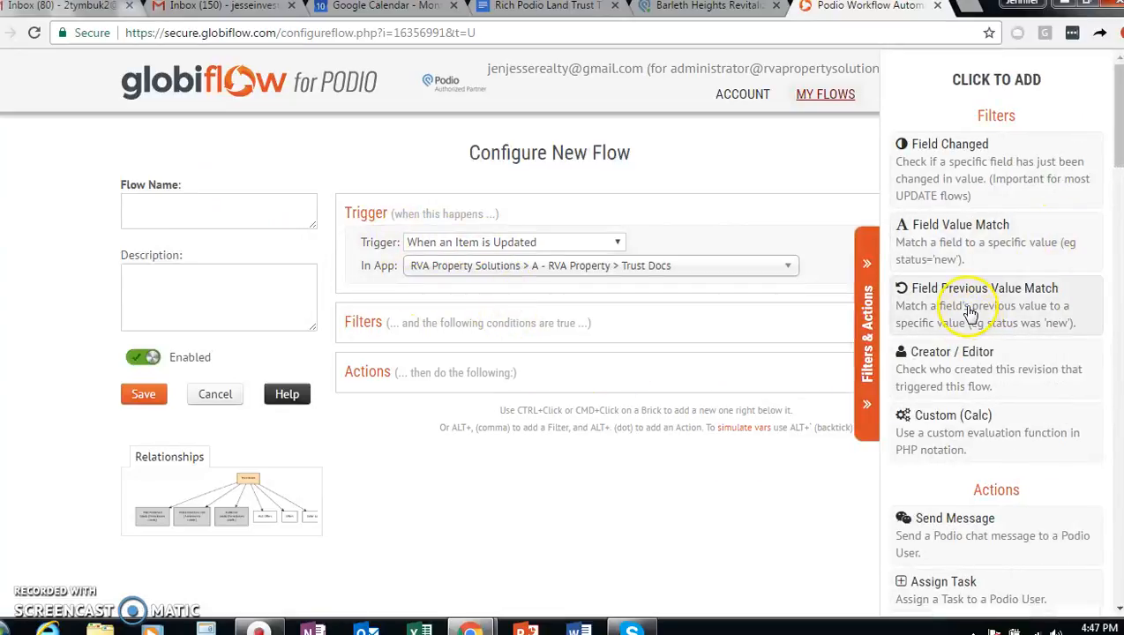
{"action": "left_click", "coordinate": [970, 314]}
{"action": "left_click", "coordinate": [979, 245]}
{"action": "left_click", "coordinate": [878, 327]}
Set the previous-value filter so that What you need? was Not Equal to Certificate of Trust
{"action": "left_click", "coordinate": [428, 354]}
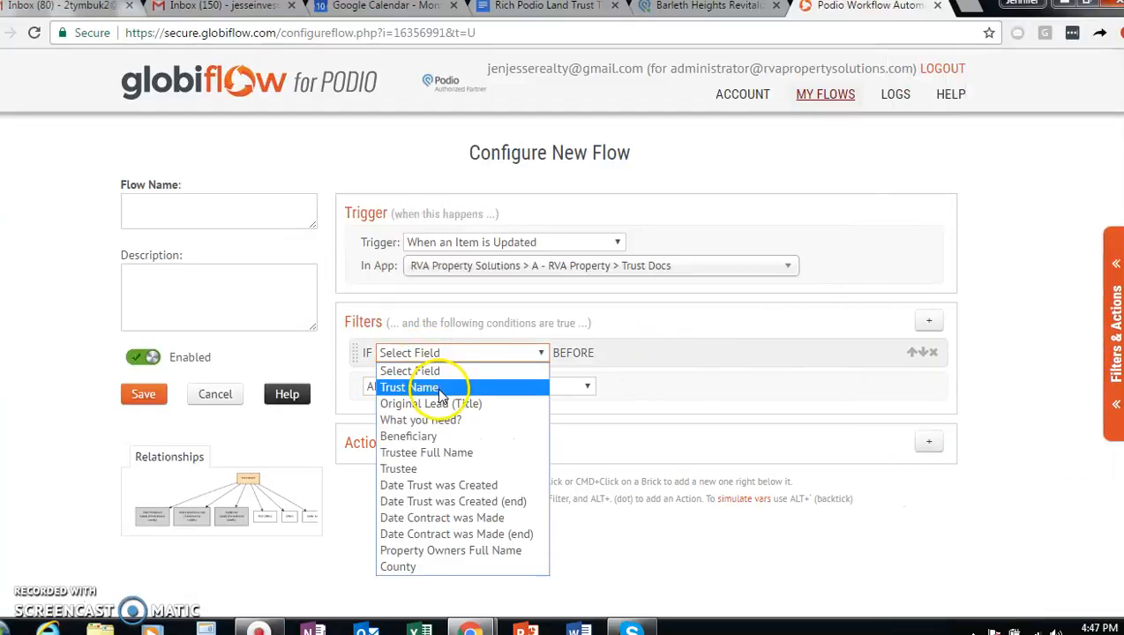
{"action": "left_click", "coordinate": [420, 420]}
{"action": "left_click", "coordinate": [623, 353]}
{"action": "left_click", "coordinate": [631, 386]}
{"action": "left_click", "coordinate": [732, 362]}
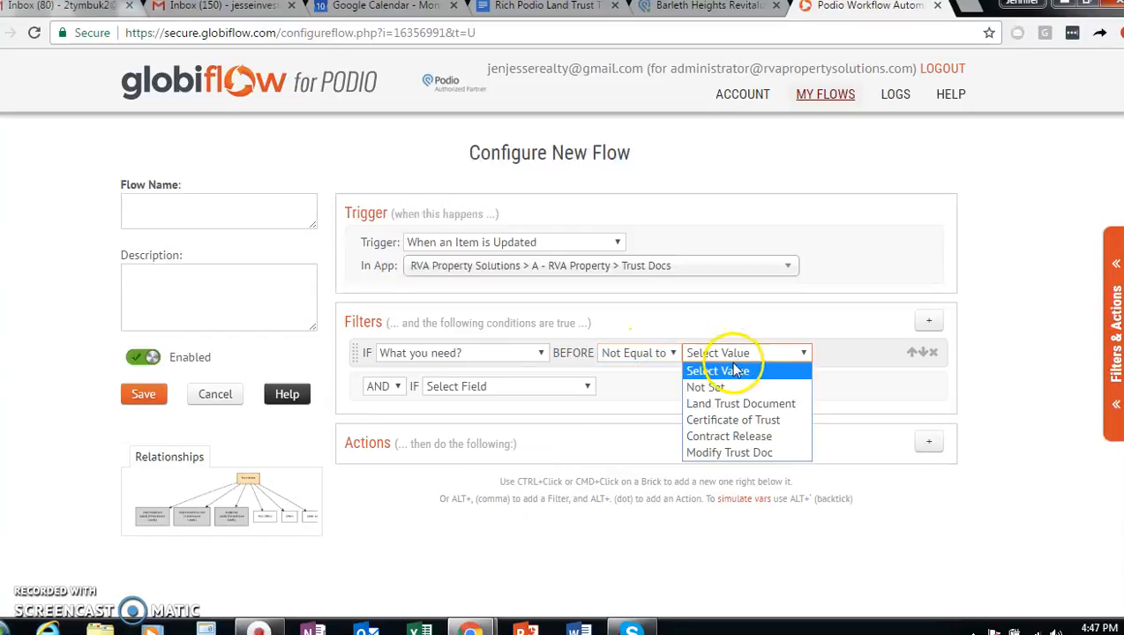
{"action": "left_click", "coordinate": [744, 421]}
Set the second filter so that What you need? is Equal to Certificate of Trust
{"action": "left_click", "coordinate": [465, 395]}
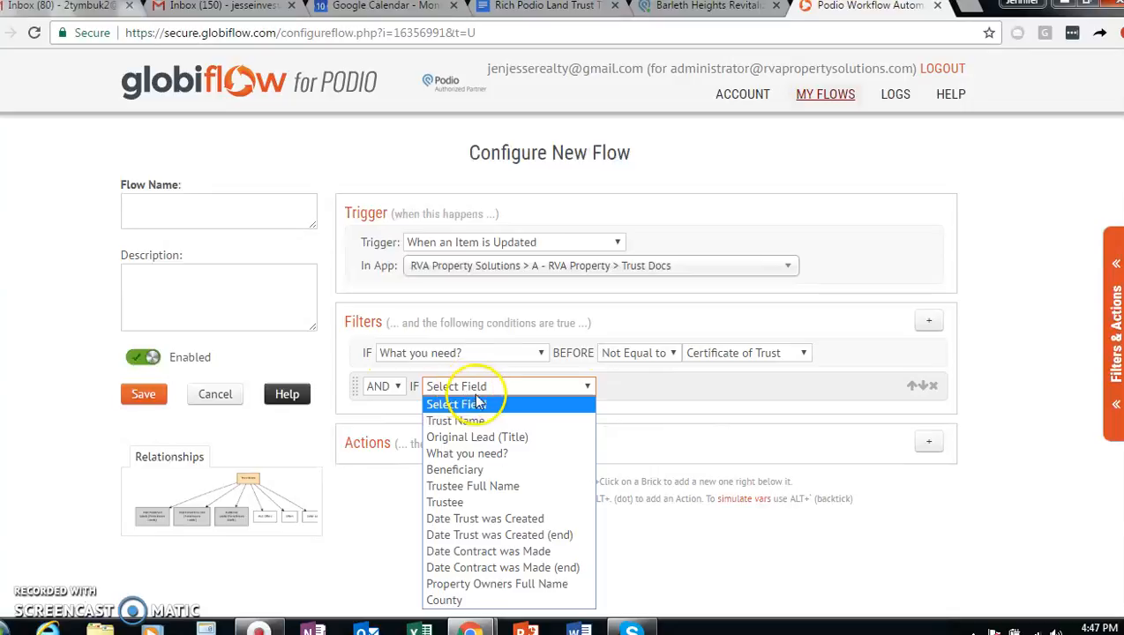
{"action": "left_click", "coordinate": [520, 444]}
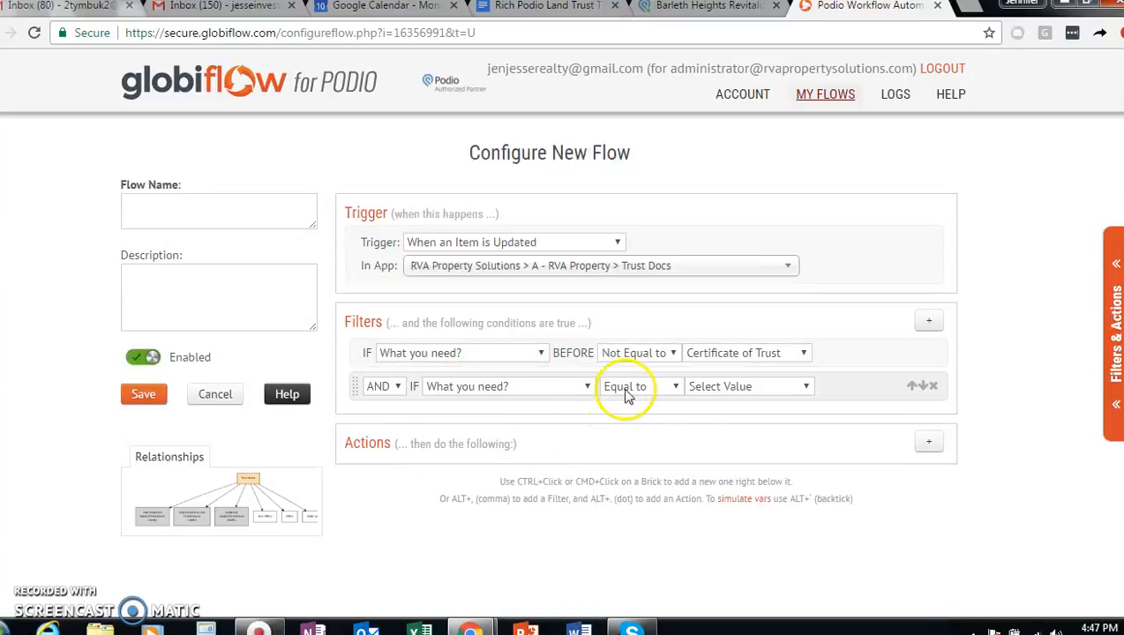
{"action": "left_click", "coordinate": [705, 393]}
{"action": "left_click", "coordinate": [729, 448]}
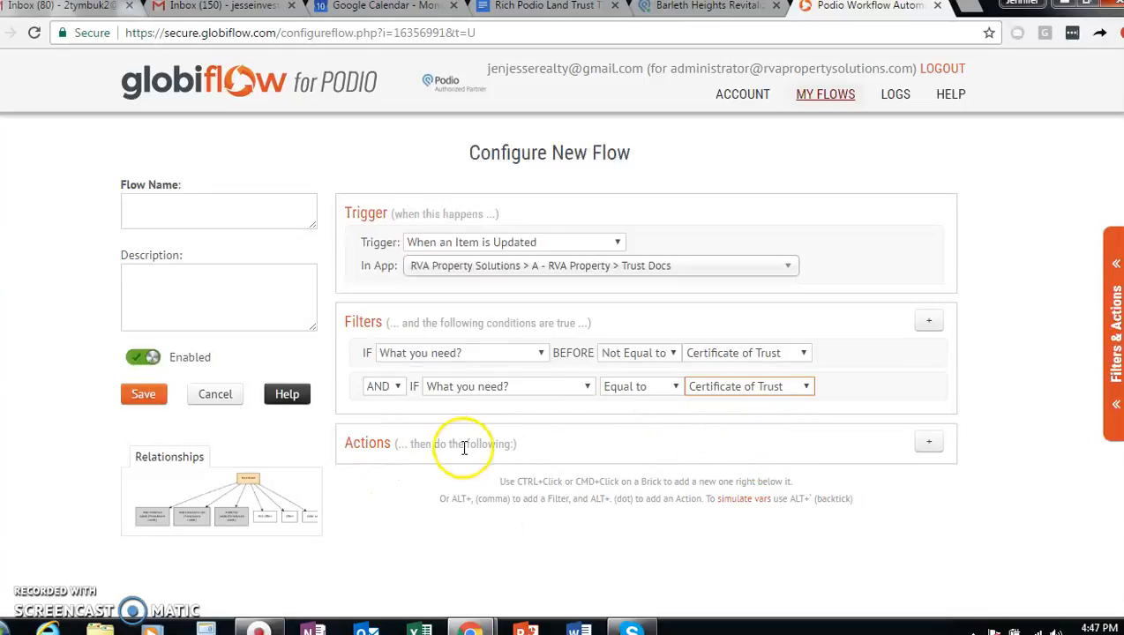
Add a Make a PDF action to the flow
{"action": "scroll", "coordinate": [969, 505], "scroll_direction": "down", "scroll_amount": 1}
{"action": "left_click", "coordinate": [1113, 414]}
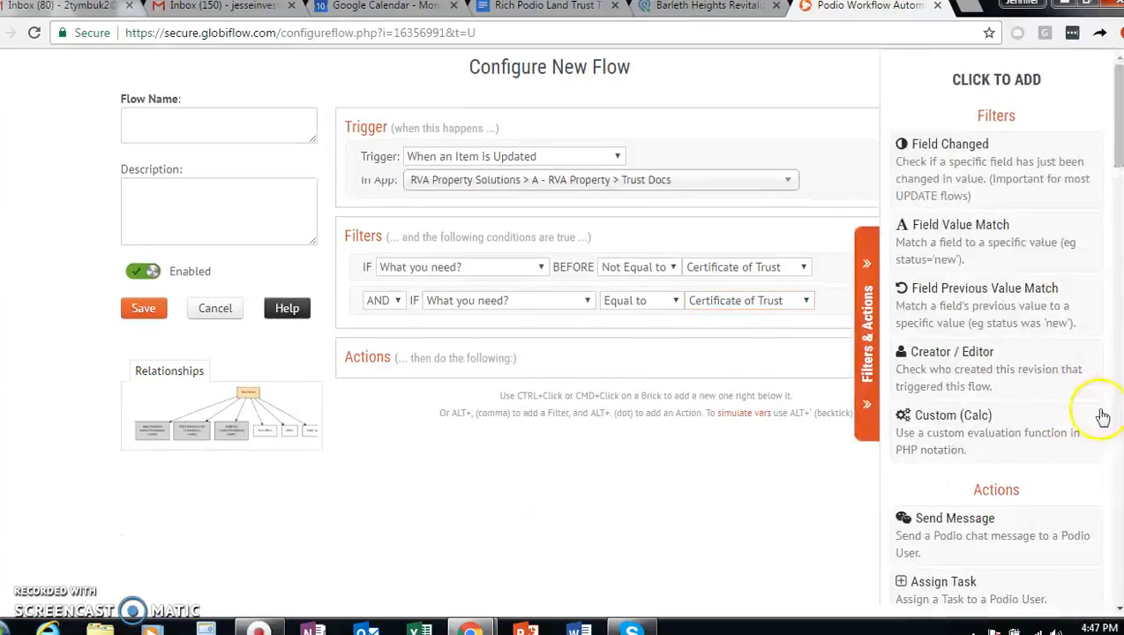
{"action": "scroll", "coordinate": [972, 455], "scroll_direction": "down", "scroll_amount": 4}
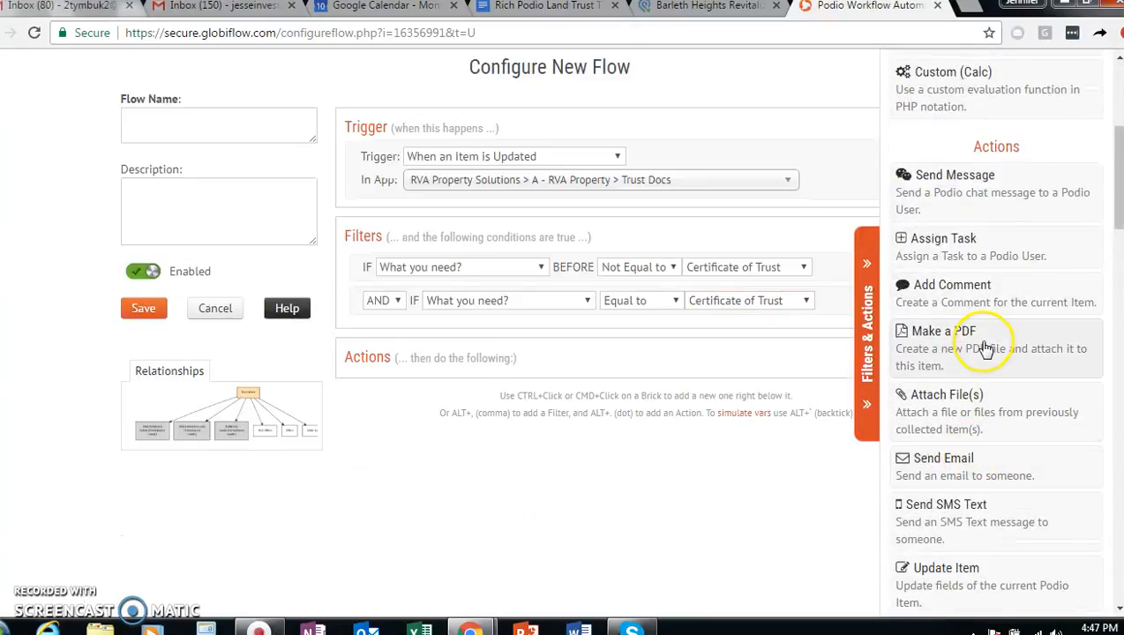
{"action": "left_click", "coordinate": [984, 343]}
{"action": "left_click", "coordinate": [874, 389]}
Set the PDF filename to the Trust Name token, a hyphen and the Current Date (Y-m-d) token
{"action": "left_click", "coordinate": [615, 409]}
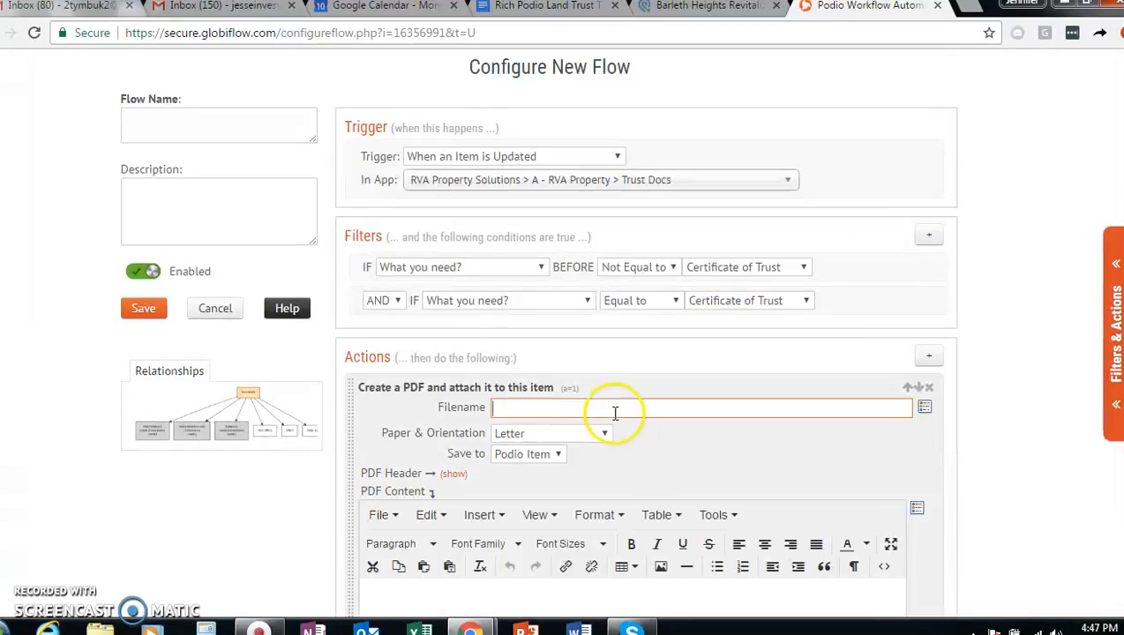
{"action": "left_click", "coordinate": [925, 410]}
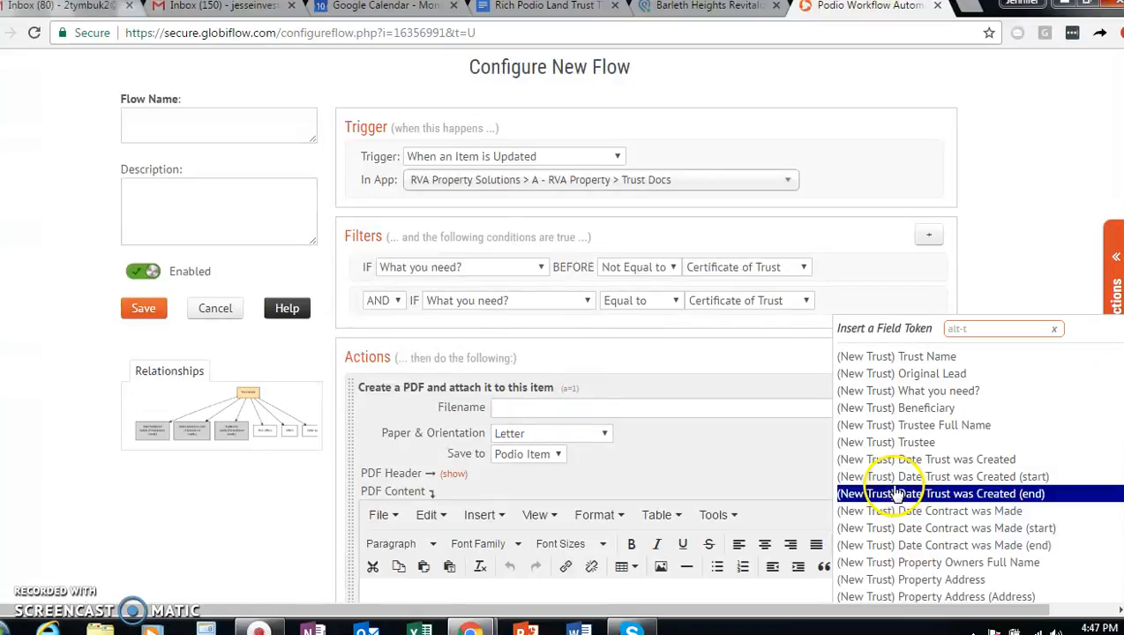
{"action": "left_click", "coordinate": [926, 358]}
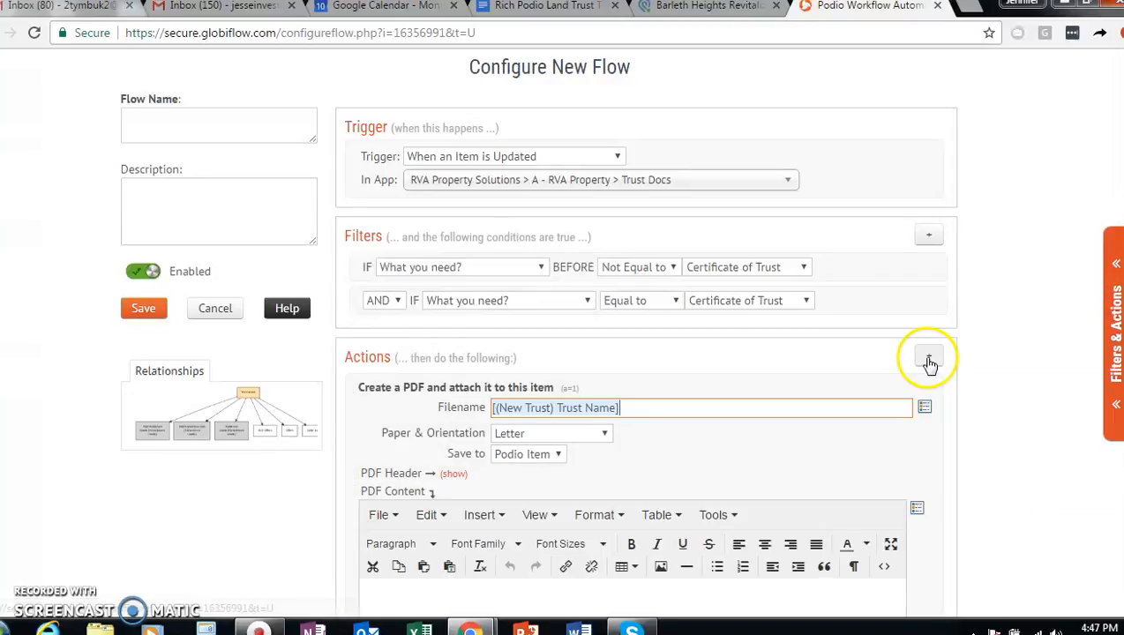
{"action": "left_click", "coordinate": [923, 410]}
{"action": "scroll", "coordinate": [882, 459], "scroll_direction": "down", "scroll_amount": 5}
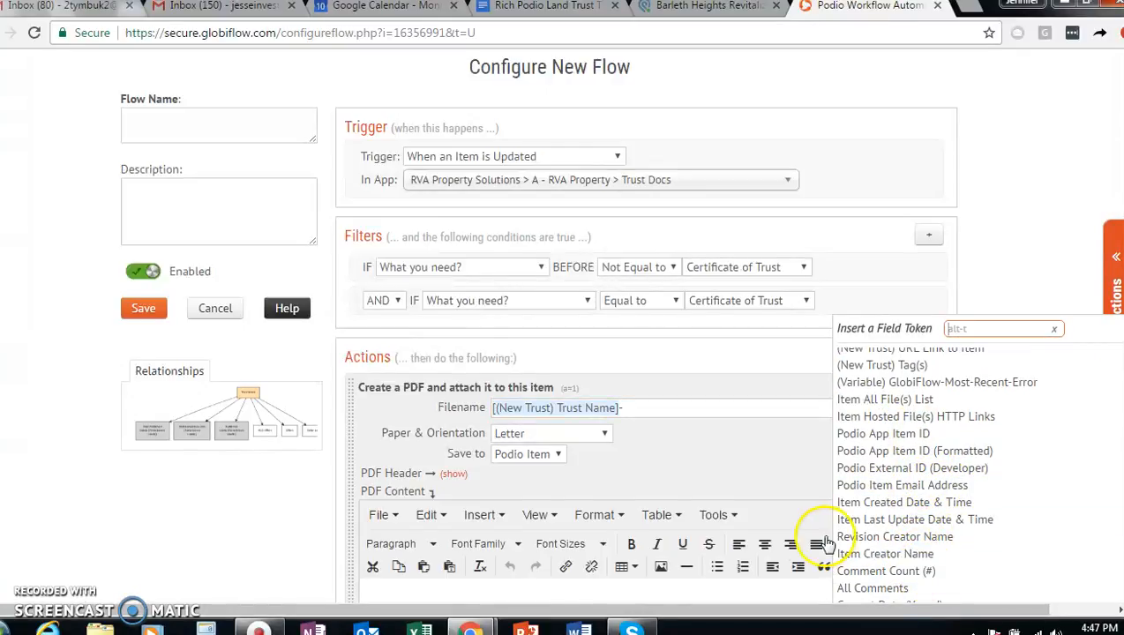
{"action": "scroll", "coordinate": [825, 543], "scroll_direction": "down", "scroll_amount": 3}
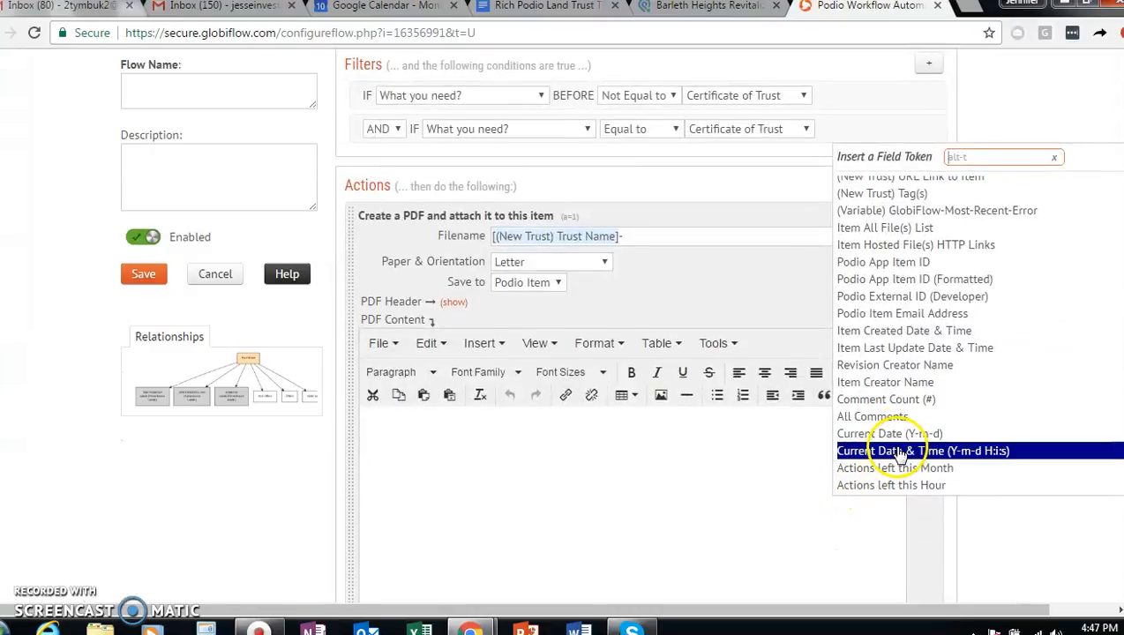
{"action": "left_click", "coordinate": [897, 435]}
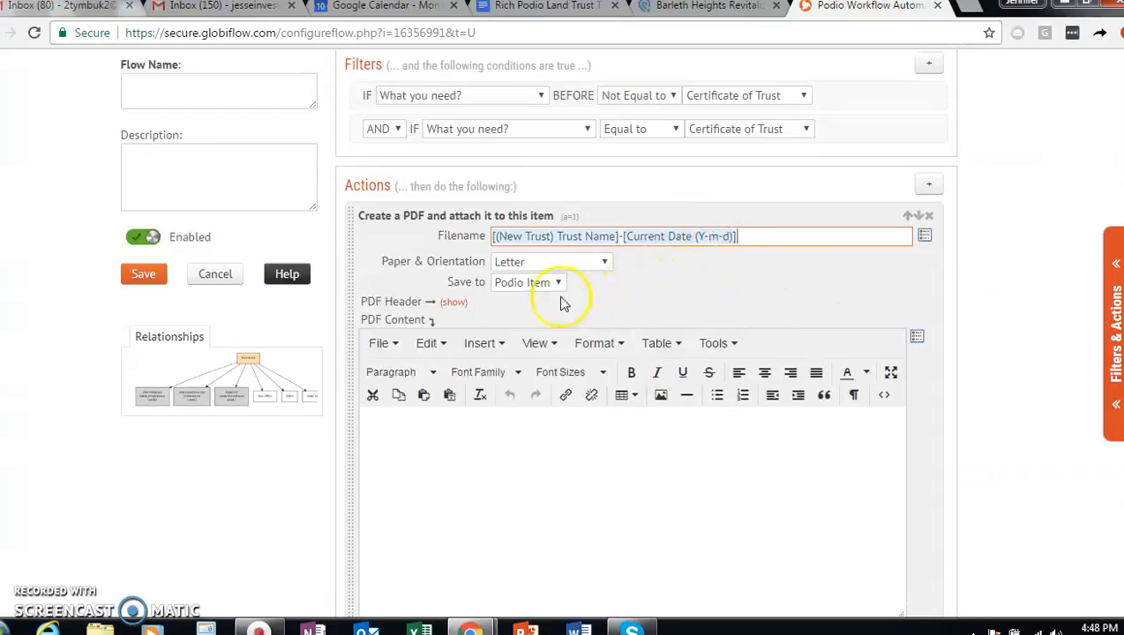
In the Rich Podio Land Trust Template document, copy the text from the TRUST AGREEMENT title to the end of the first page
{"action": "scroll", "coordinate": [502, 432], "scroll_direction": "down", "scroll_amount": 2}
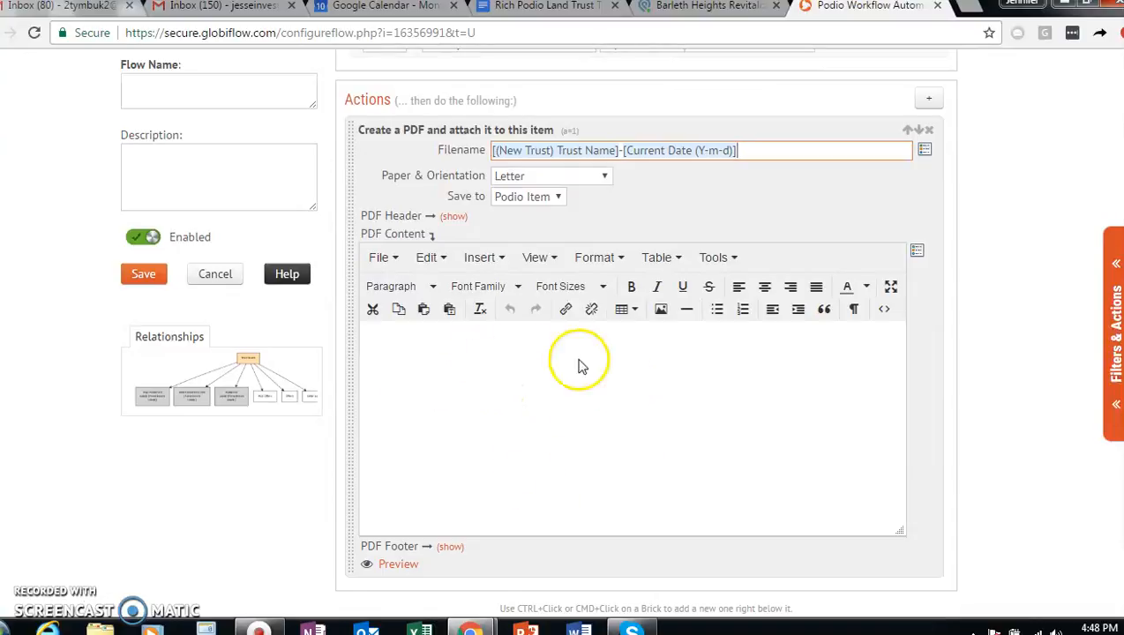
{"action": "left_click", "coordinate": [597, 9]}
{"action": "left_click_drag", "start_coordinate": [467, 268], "coordinate": [600, 394]}
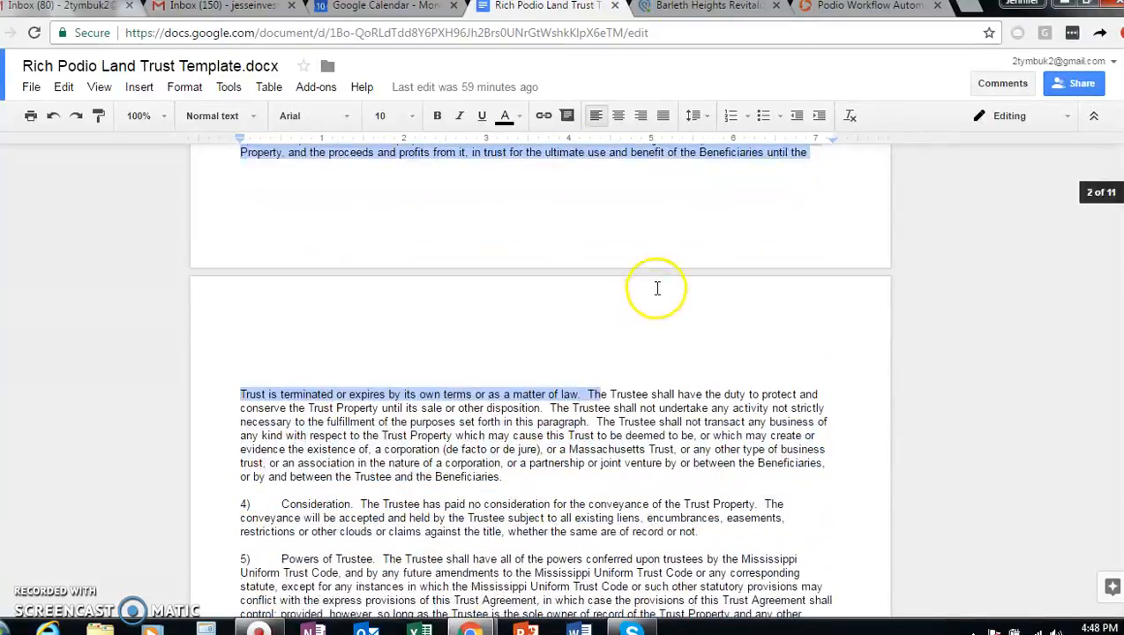
{"action": "left_click", "coordinate": [817, 155], "text": "shift"}
{"action": "scroll", "coordinate": [743, 267], "scroll_direction": "up", "scroll_amount": 1}
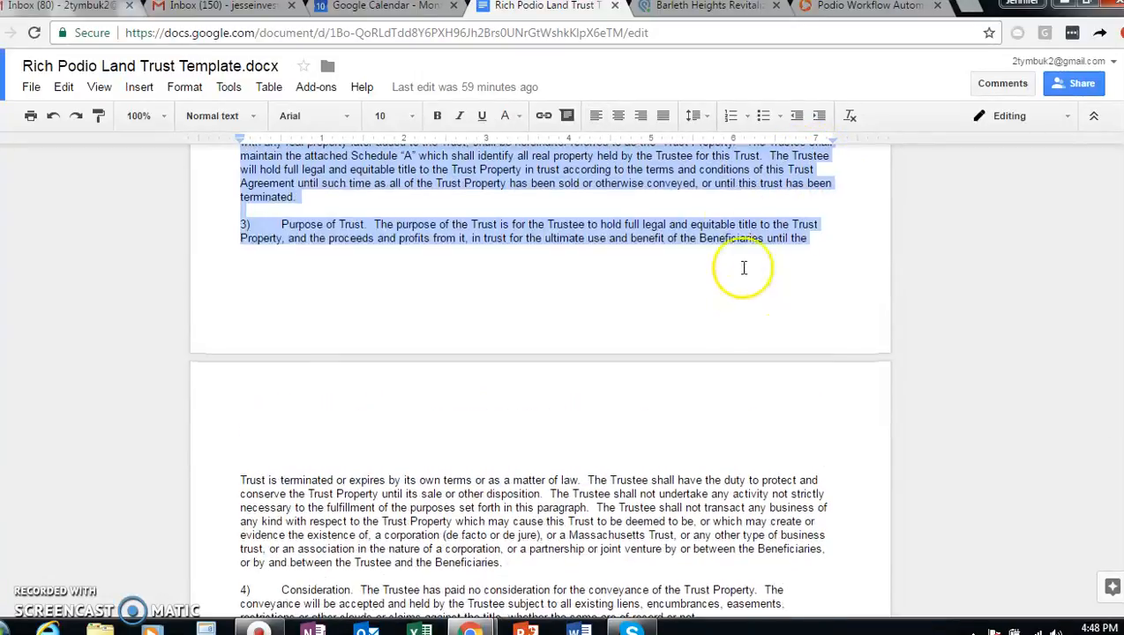
{"action": "right_click", "coordinate": [716, 178]}
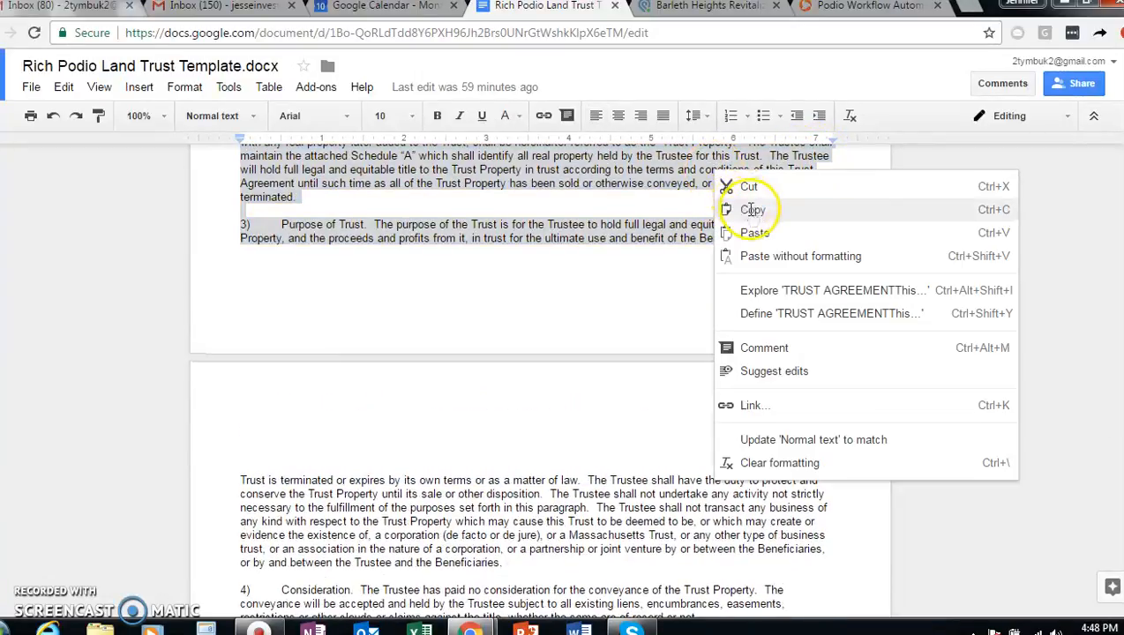
{"action": "left_click", "coordinate": [752, 210]}
Return to the GlobiFlow flow and paste the copied trust agreement text into the PDF content
{"action": "left_click", "coordinate": [806, 8]}
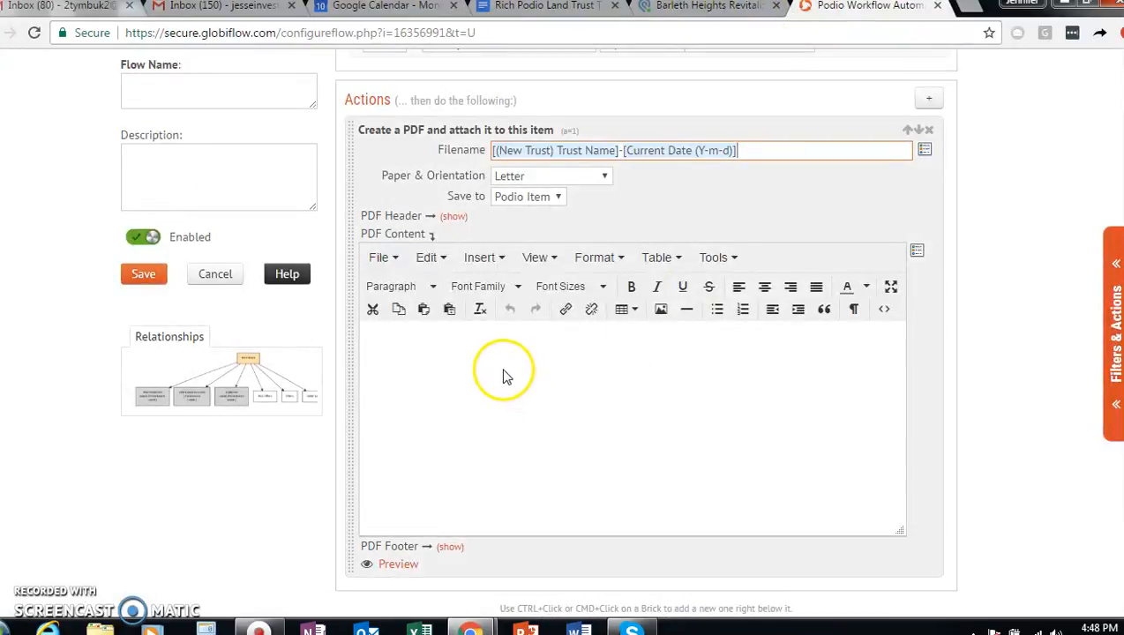
{"action": "left_click", "coordinate": [424, 310]}
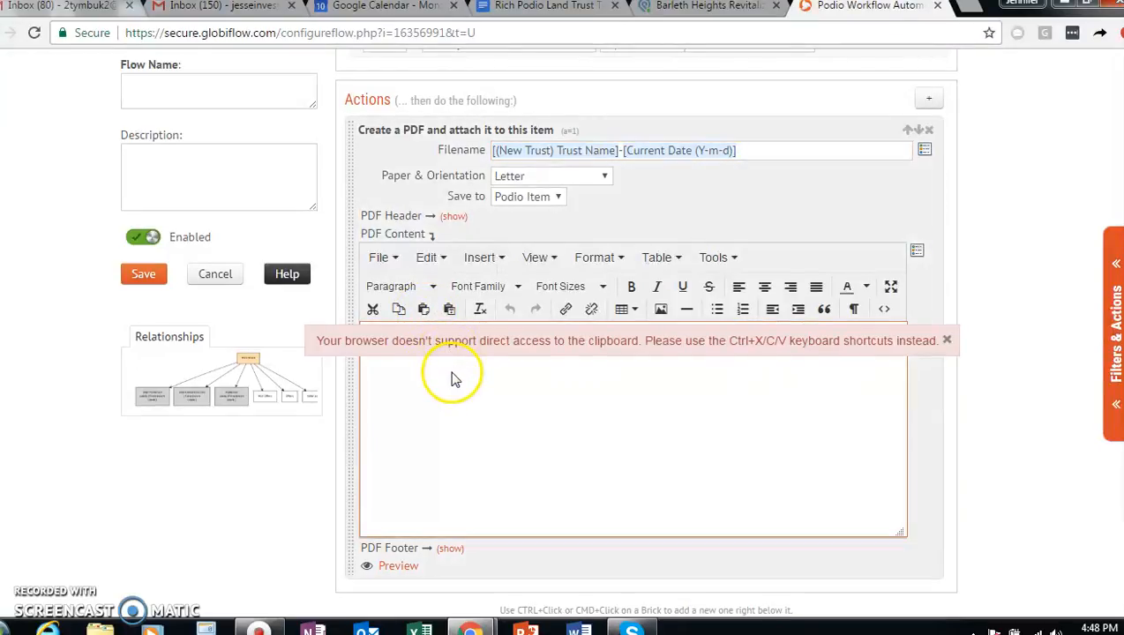
{"action": "right_click", "coordinate": [452, 378]}
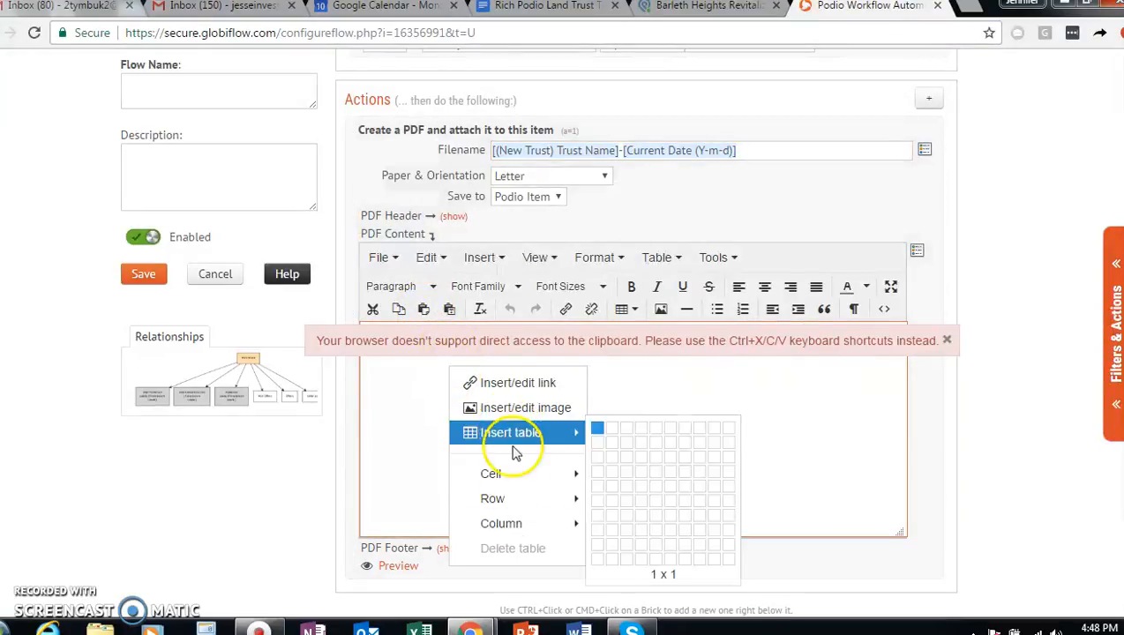
{"action": "left_click", "coordinate": [419, 399]}
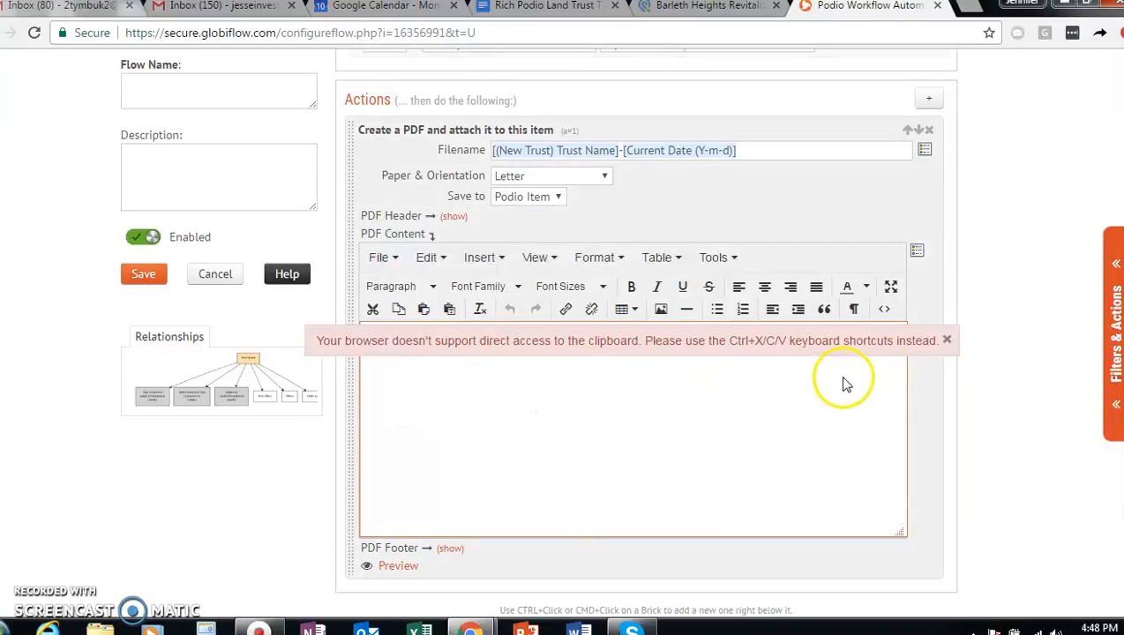
{"action": "left_click", "coordinate": [947, 340]}
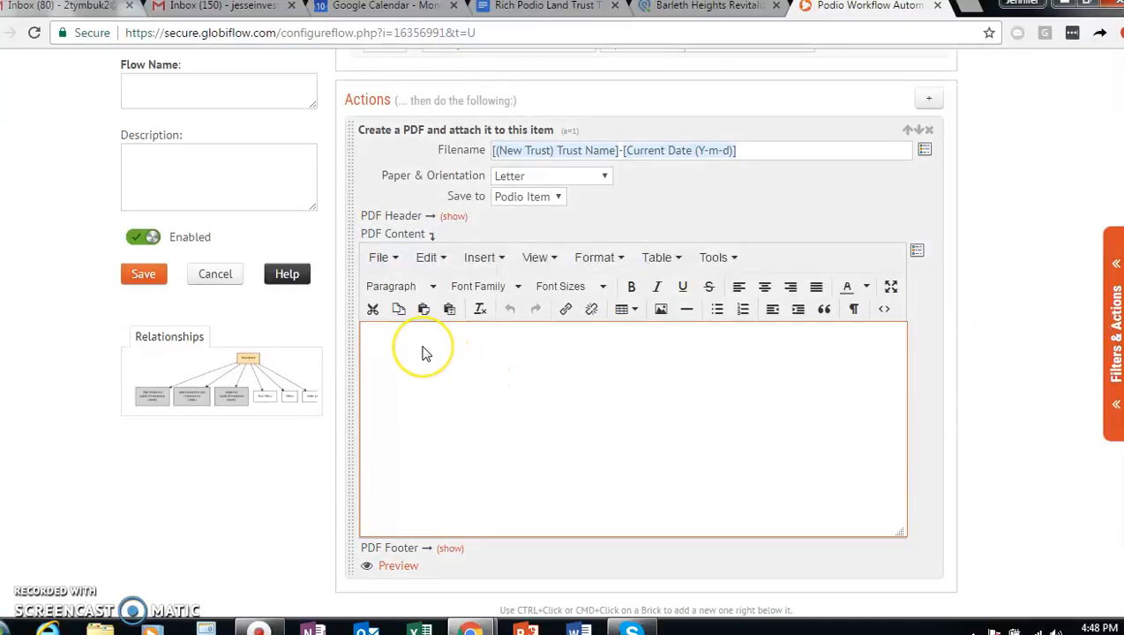
{"action": "key", "text": "ctrl+v"}
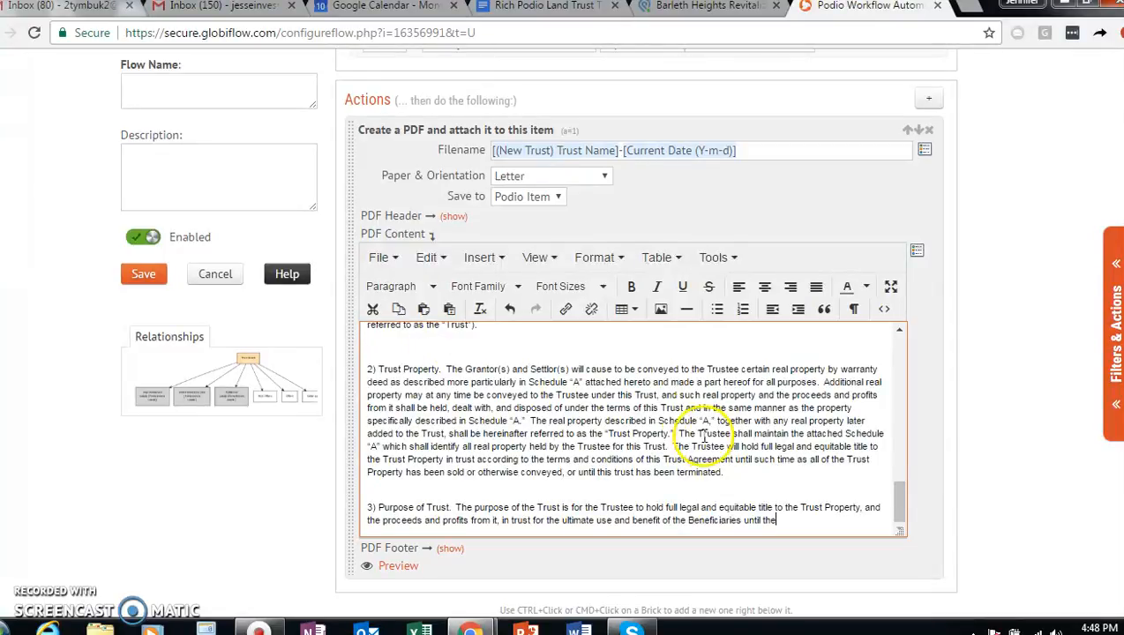
Review the pasted trust agreement's layout in the PDF content and compare it with the source document
{"action": "scroll", "coordinate": [758, 459], "scroll_direction": "up", "scroll_amount": 15}
{"action": "scroll", "coordinate": [534, 443], "scroll_direction": "down", "scroll_amount": 3}
{"action": "scroll", "coordinate": [732, 467], "scroll_direction": "down", "scroll_amount": 2}
{"action": "scroll", "coordinate": [459, 470], "scroll_direction": "up", "scroll_amount": 1}
{"action": "scroll", "coordinate": [464, 474], "scroll_direction": "down", "scroll_amount": 1}
{"action": "scroll", "coordinate": [523, 502], "scroll_direction": "up", "scroll_amount": 1}
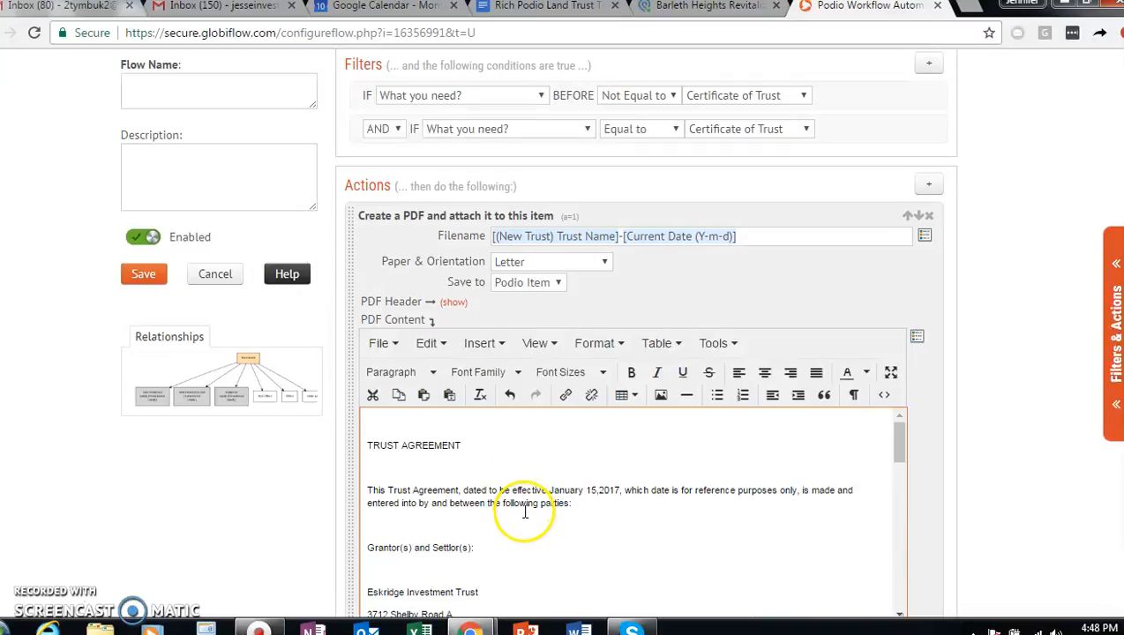
{"action": "left_click", "coordinate": [547, 7]}
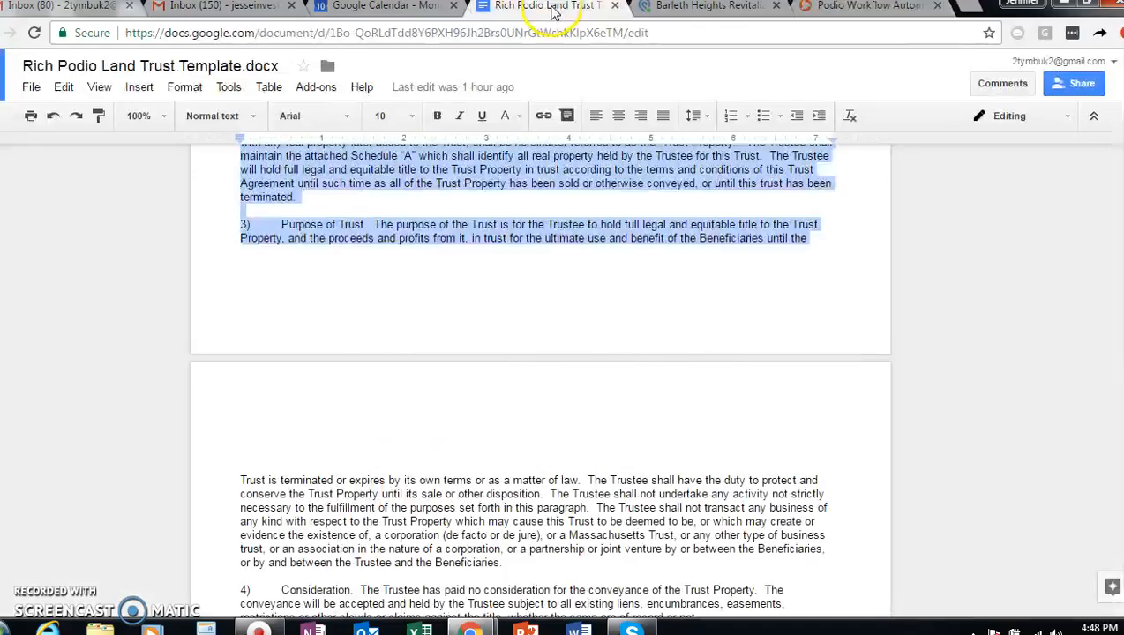
{"action": "left_click", "coordinate": [848, 10]}
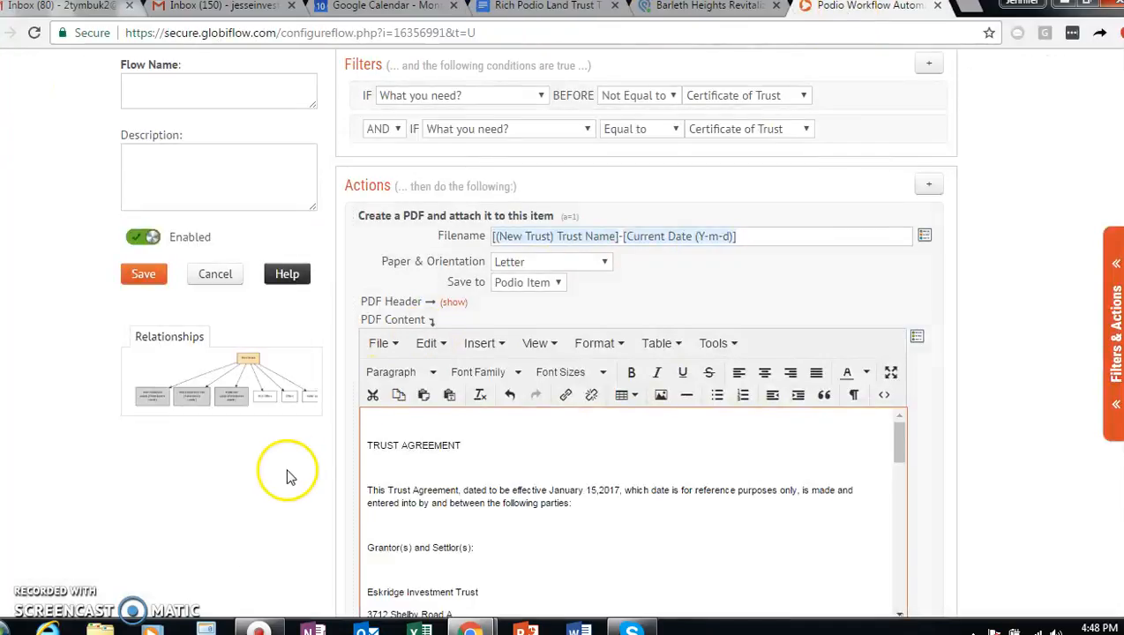
{"action": "scroll", "coordinate": [288, 472], "scroll_direction": "down", "scroll_amount": 1}
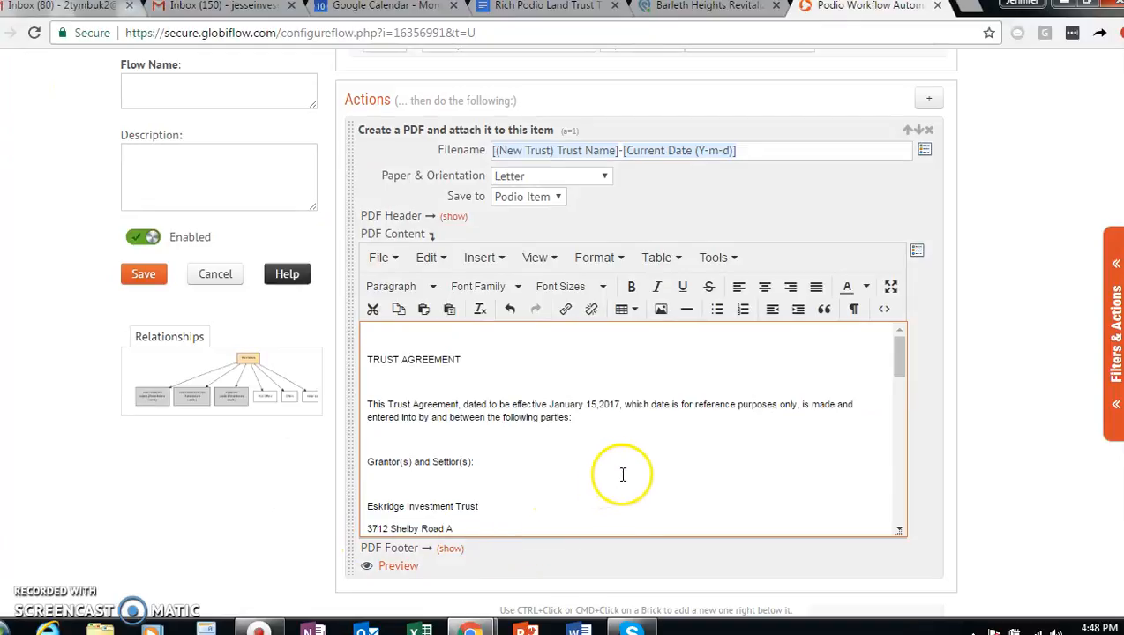
Preview the PDF using the Barleth Heights Revitalization Trust item, review the spacing across both pages, and close the preview
{"action": "left_click", "coordinate": [413, 566]}
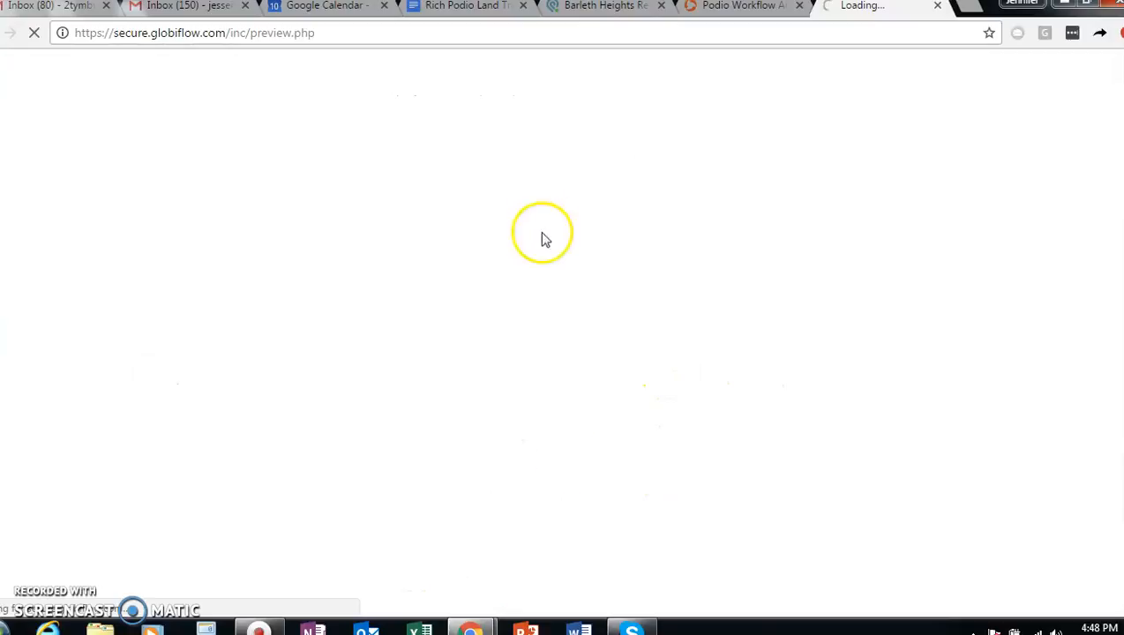
{"action": "left_click", "coordinate": [268, 168]}
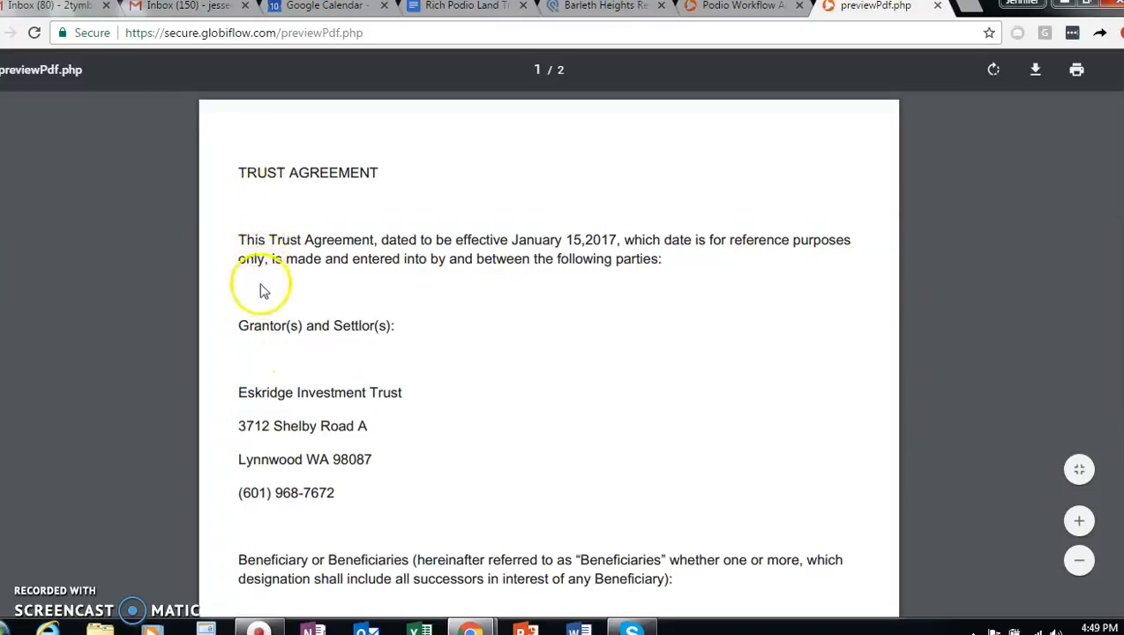
{"action": "scroll", "coordinate": [423, 388], "scroll_direction": "down", "scroll_amount": 4}
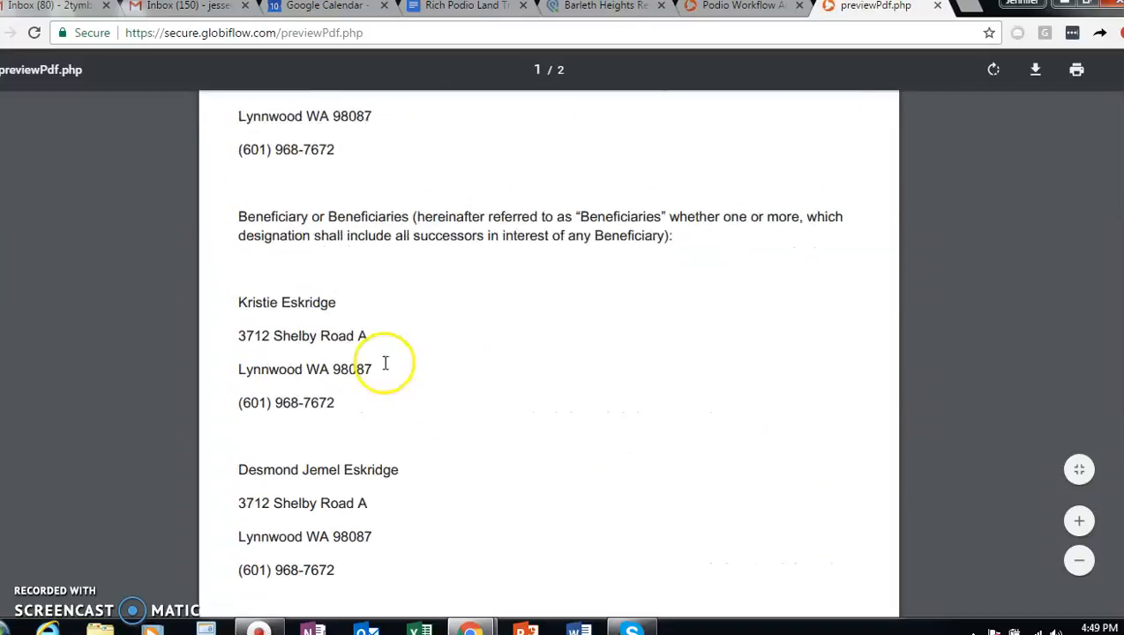
{"action": "scroll", "coordinate": [345, 421], "scroll_direction": "down", "scroll_amount": 5}
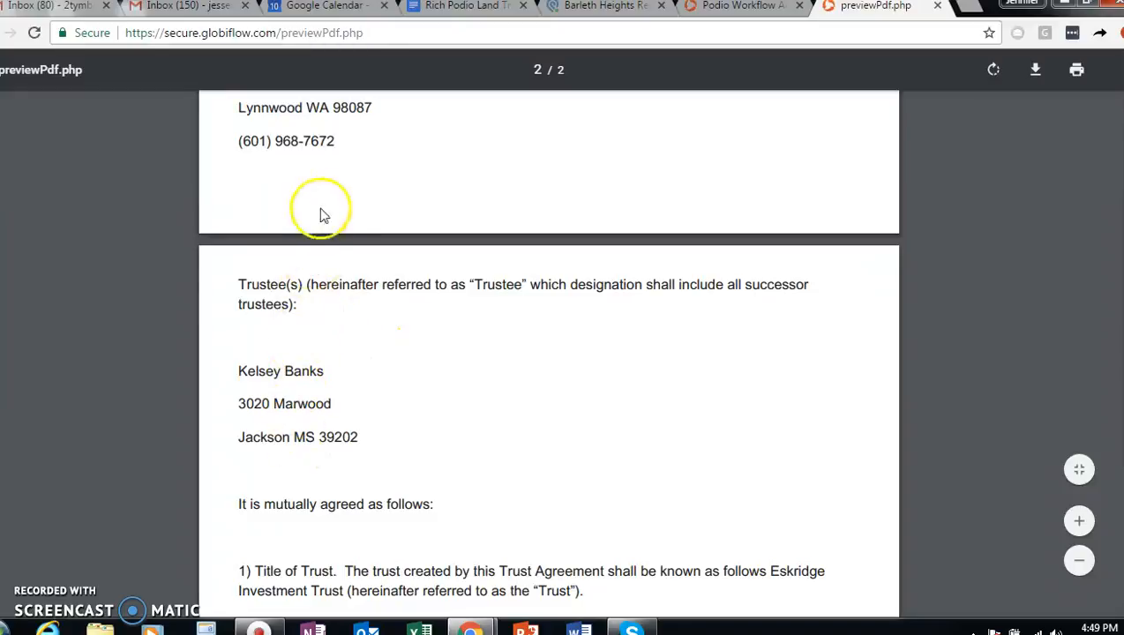
{"action": "scroll", "coordinate": [456, 414], "scroll_direction": "down", "scroll_amount": 5}
{"action": "scroll", "coordinate": [492, 432], "scroll_direction": "down", "scroll_amount": 1}
{"action": "scroll", "coordinate": [464, 432], "scroll_direction": "up", "scroll_amount": 4}
{"action": "scroll", "coordinate": [510, 463], "scroll_direction": "up", "scroll_amount": 5}
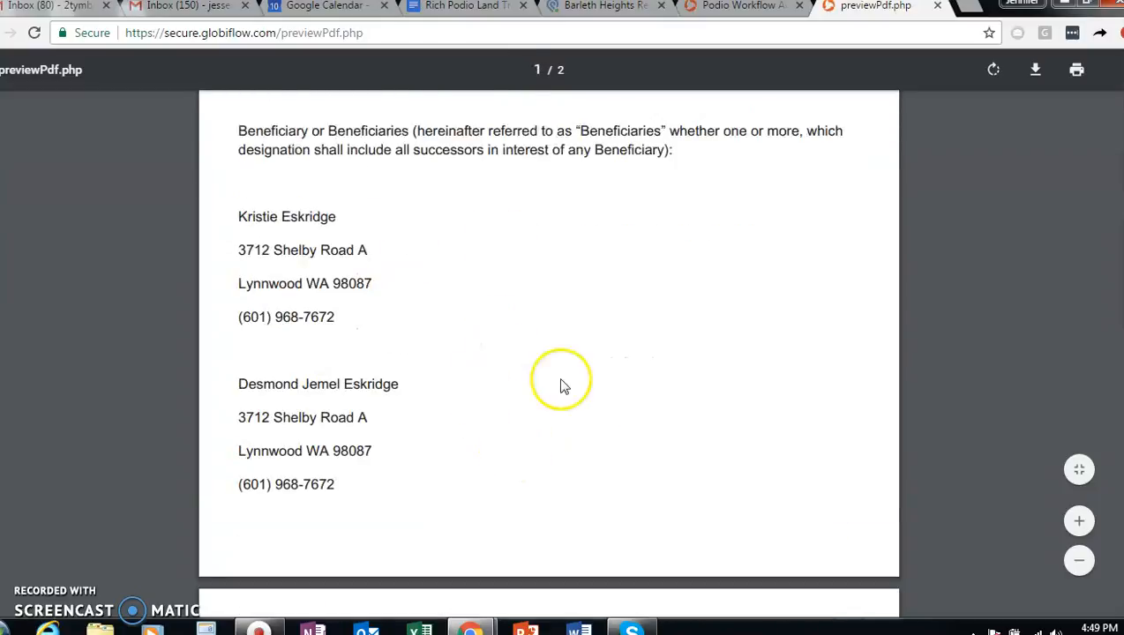
{"action": "left_click", "coordinate": [937, 7]}
Remove the blank lines above and below the Grantor(s) and Settlor(s) heading, keeping the heading as its own paragraph
{"action": "left_click", "coordinate": [385, 483]}
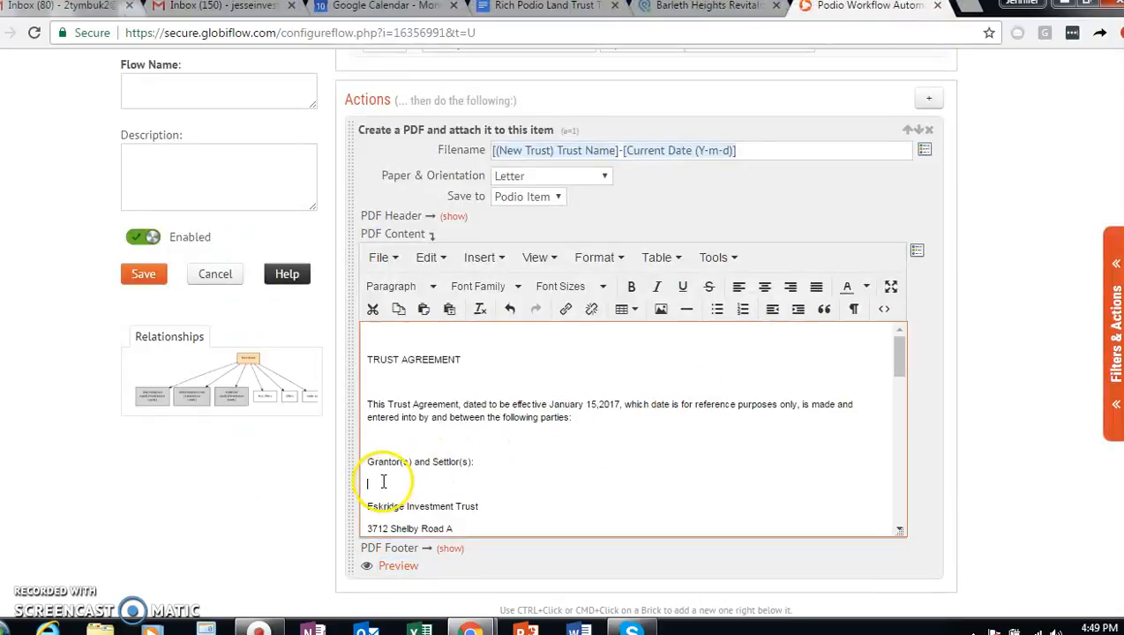
{"action": "key", "text": "BackSpace"}
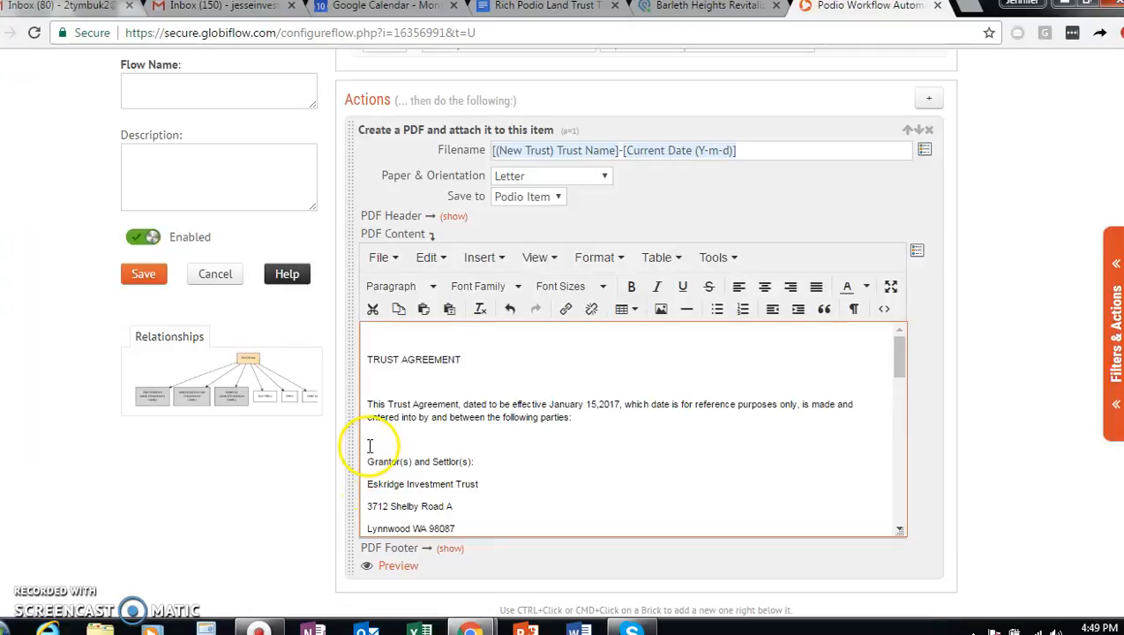
{"action": "key", "text": "BackSpace"}
{"action": "key", "text": "BackSpace"}
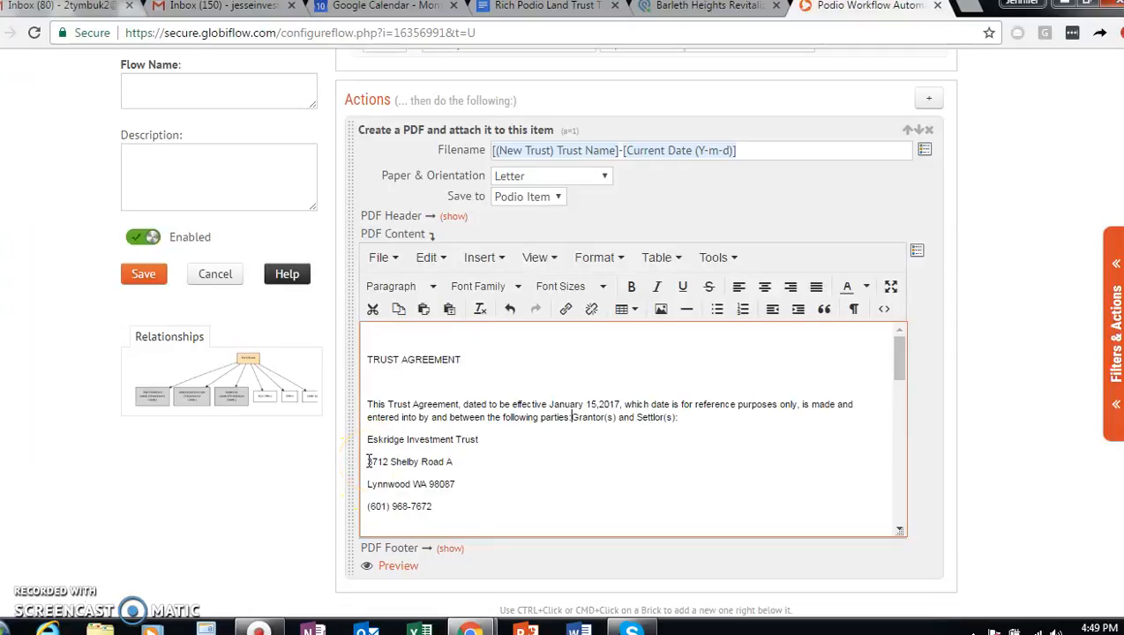
{"action": "key", "text": "shift+Return"}
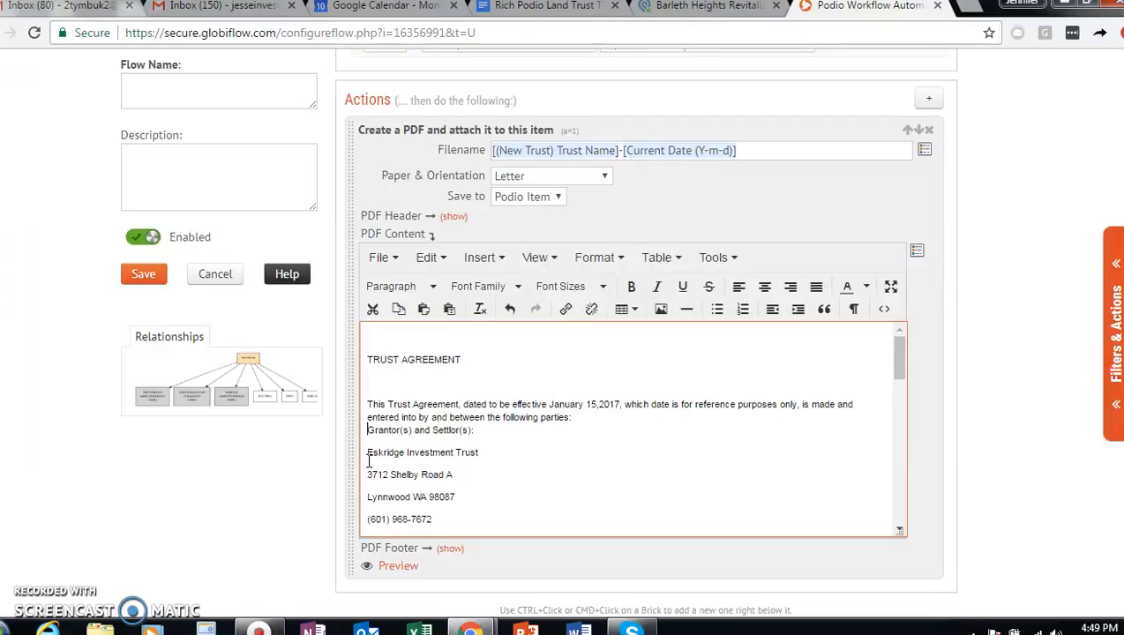
{"action": "key", "text": "Return"}
Replace the January 15,2017 effective date with the Date Trust was Created token, checking the date fields in the Podio trust item
{"action": "scroll", "coordinate": [427, 466], "scroll_direction": "up", "scroll_amount": 2}
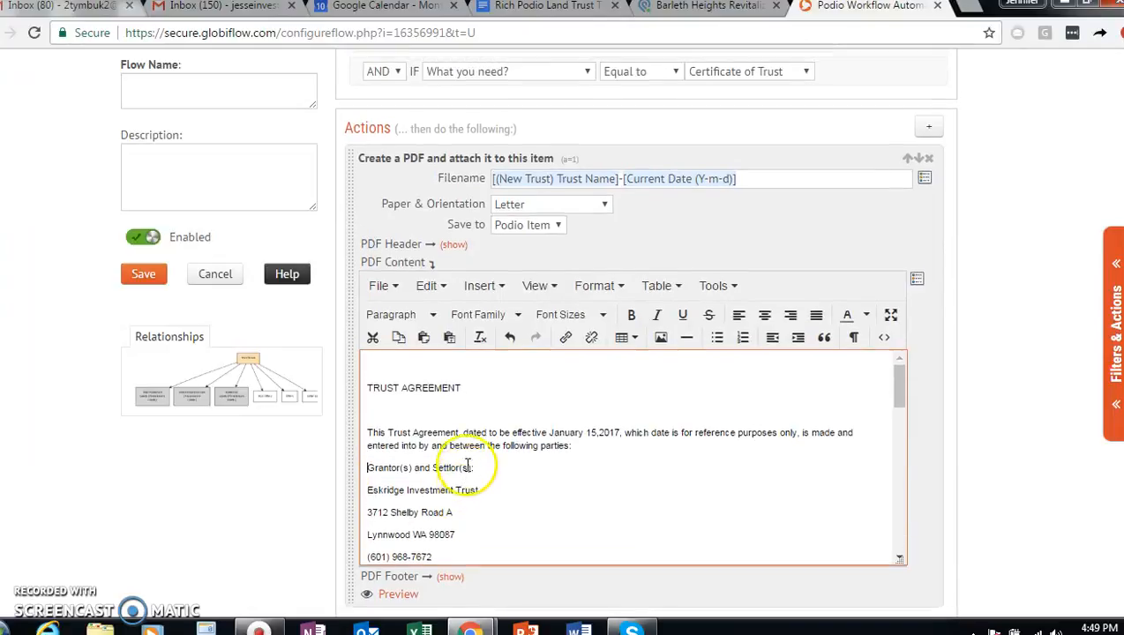
{"action": "scroll", "coordinate": [515, 490], "scroll_direction": "down", "scroll_amount": 2}
{"action": "scroll", "coordinate": [545, 488], "scroll_direction": "up", "scroll_amount": 1}
{"action": "scroll", "coordinate": [546, 488], "scroll_direction": "up", "scroll_amount": 1}
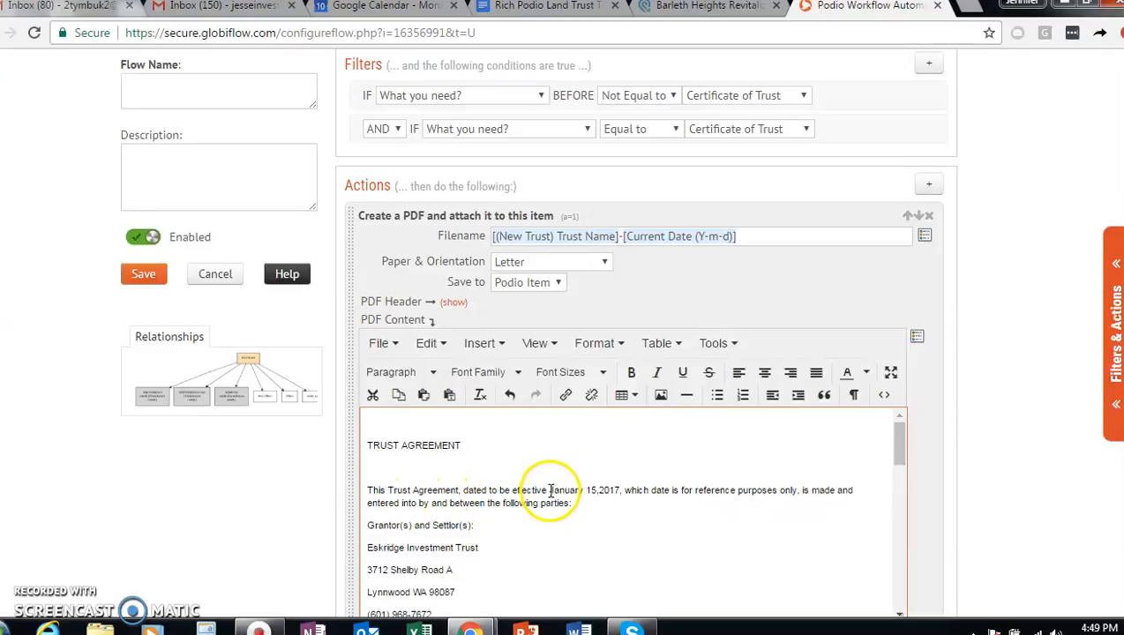
{"action": "left_click_drag", "start_coordinate": [549, 492], "coordinate": [620, 492]}
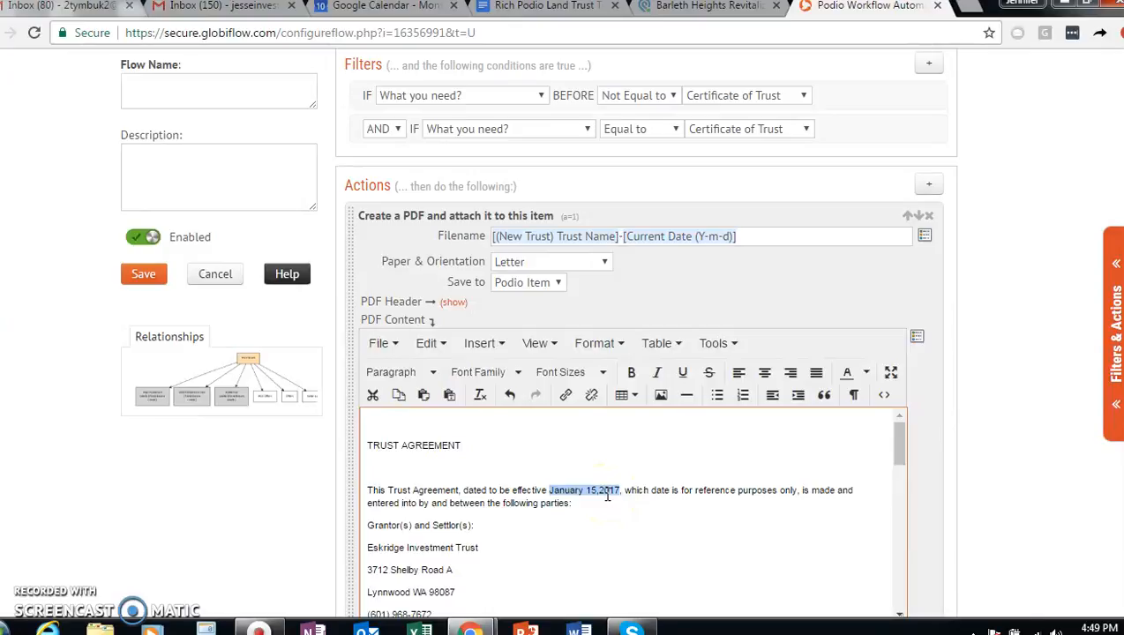
{"action": "key", "text": "Delete"}
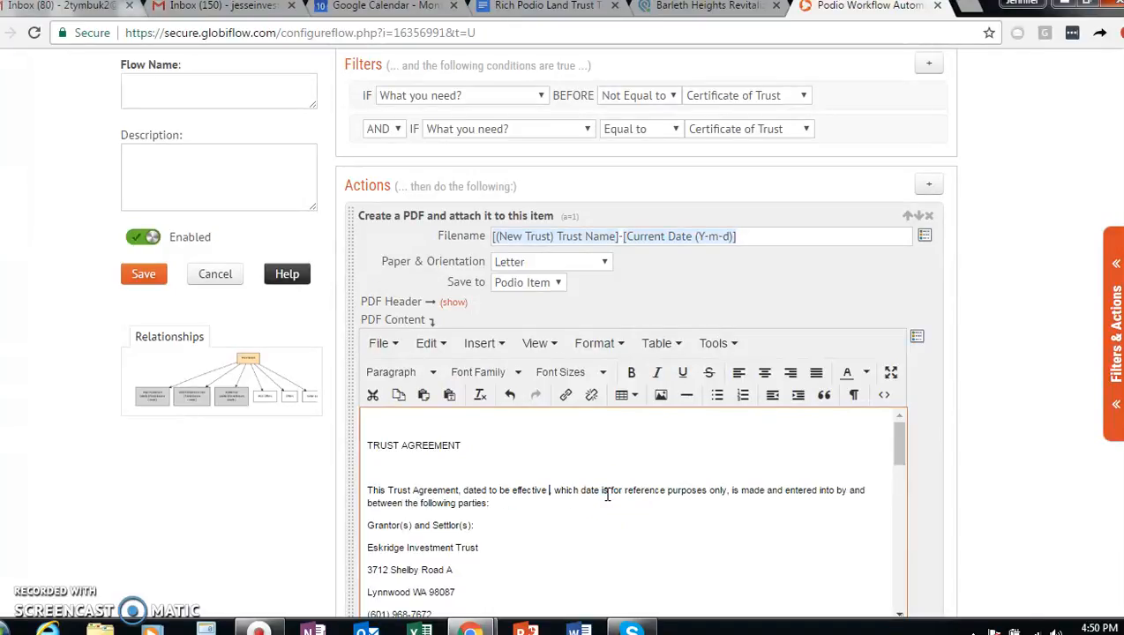
{"action": "left_click", "coordinate": [917, 336]}
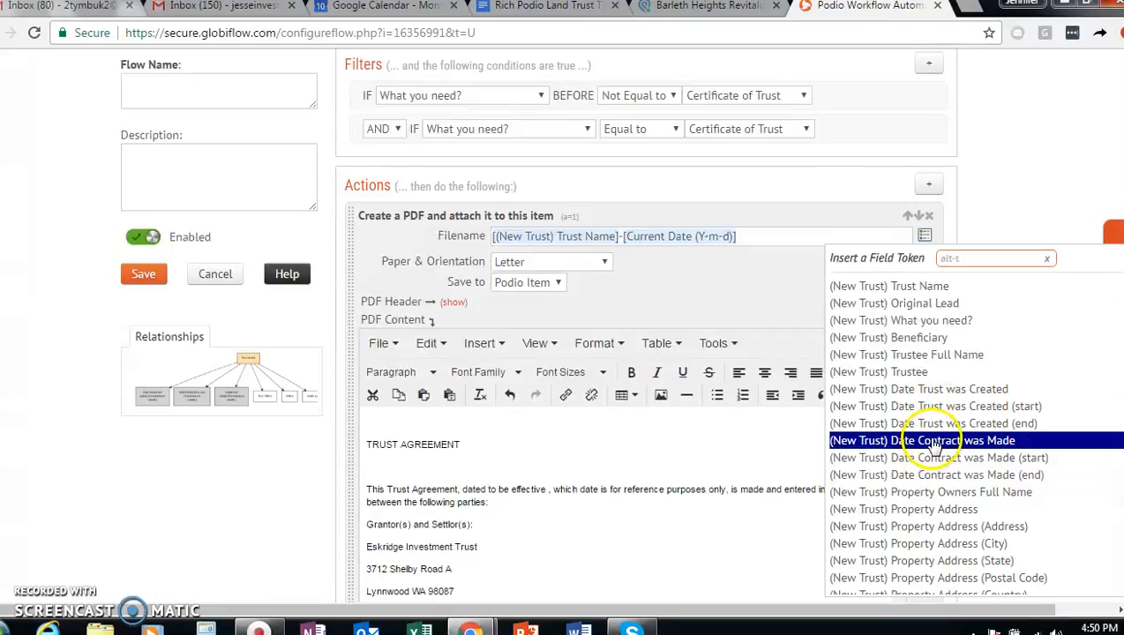
{"action": "left_click", "coordinate": [686, 9]}
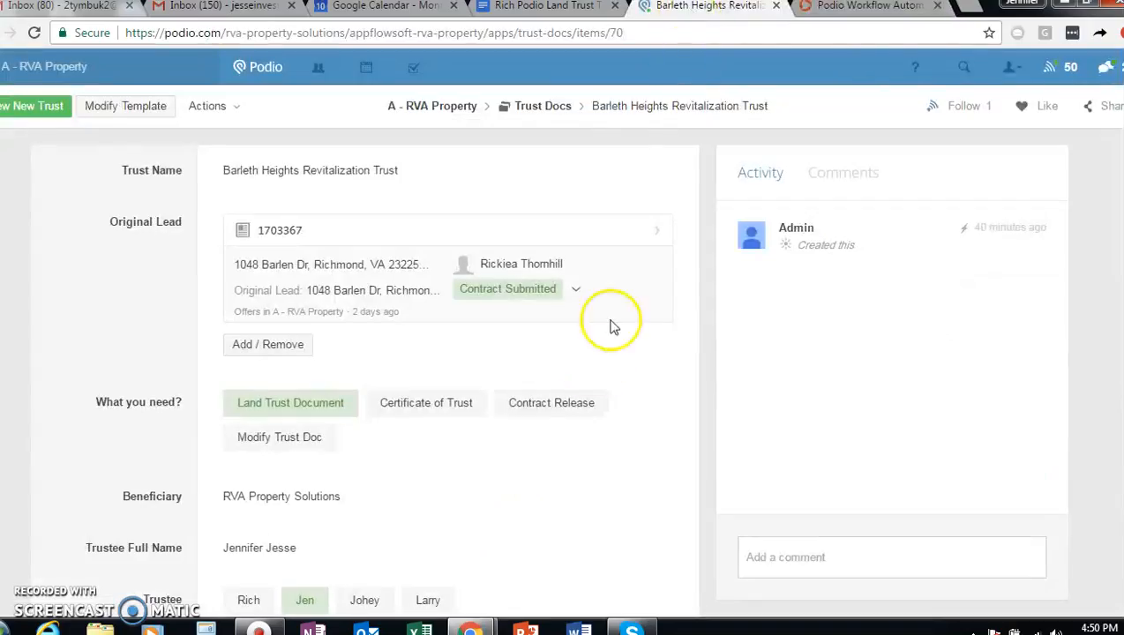
{"action": "scroll", "coordinate": [194, 450], "scroll_direction": "down", "scroll_amount": 3}
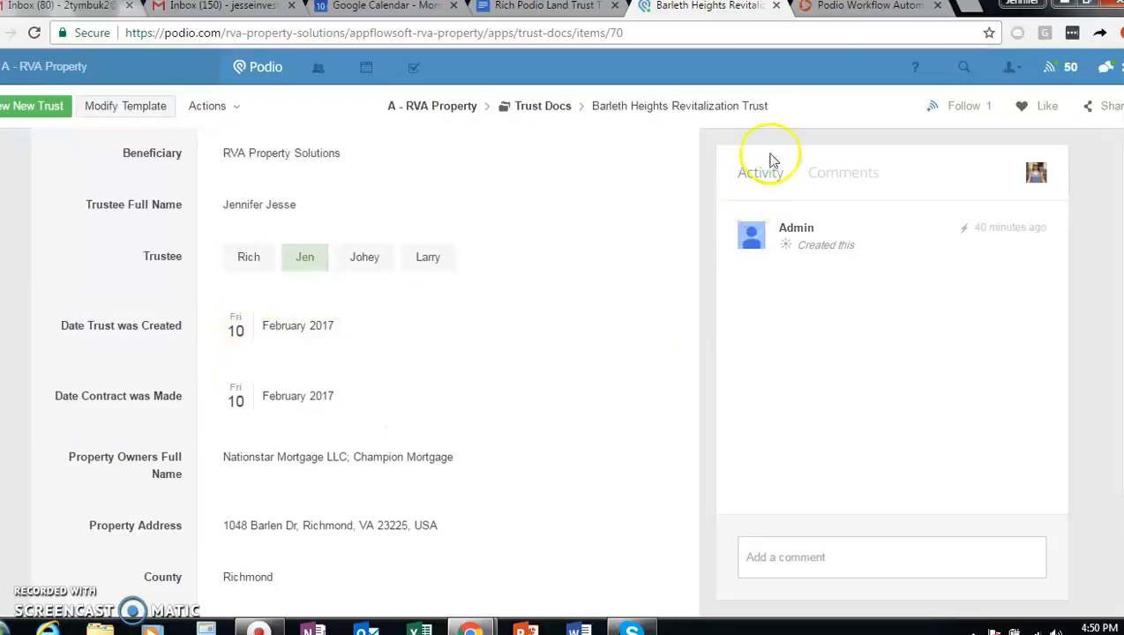
{"action": "left_click", "coordinate": [845, 5]}
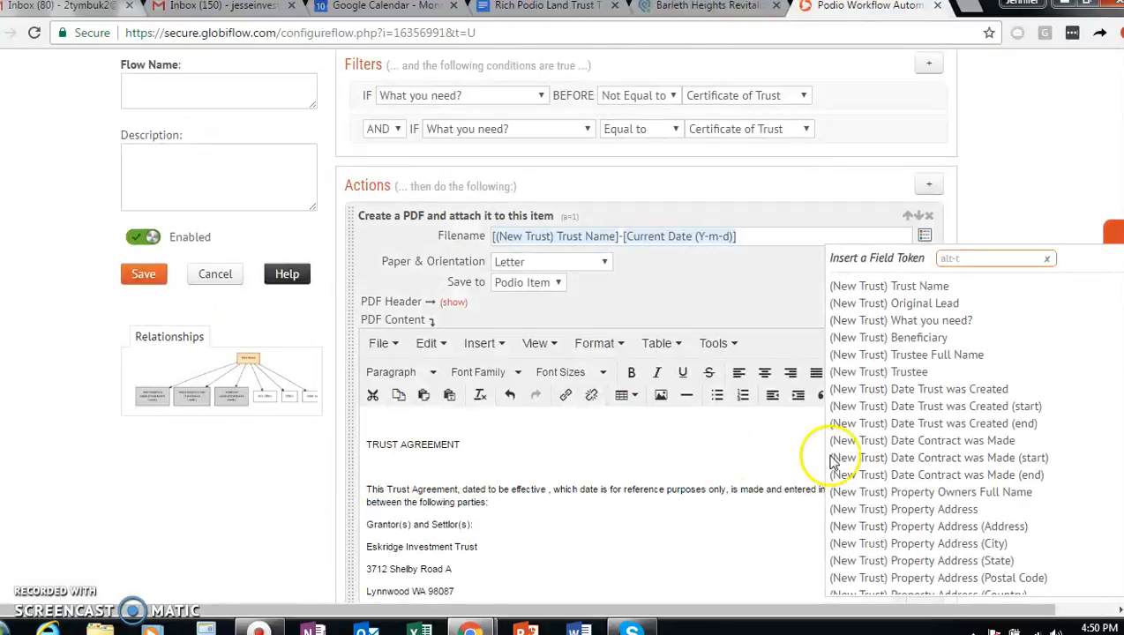
{"action": "left_click", "coordinate": [926, 394]}
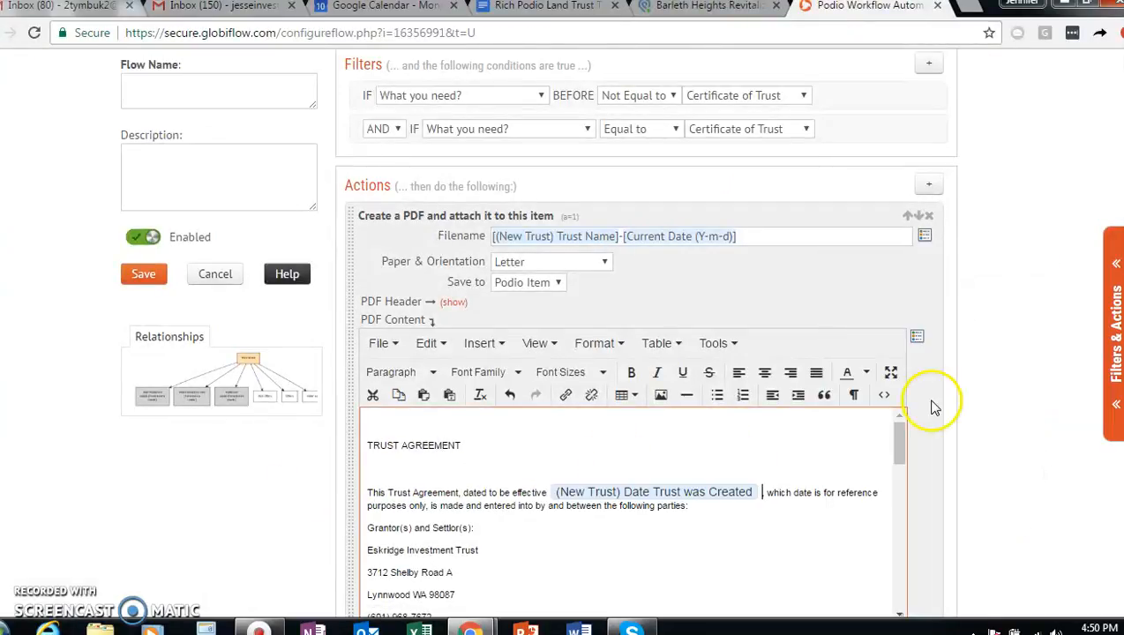
Replace the sample grantor name under Grantor(s) and Settlor(s) with the Property Owners Full Name token
{"action": "scroll", "coordinate": [524, 514], "scroll_direction": "down", "scroll_amount": 2}
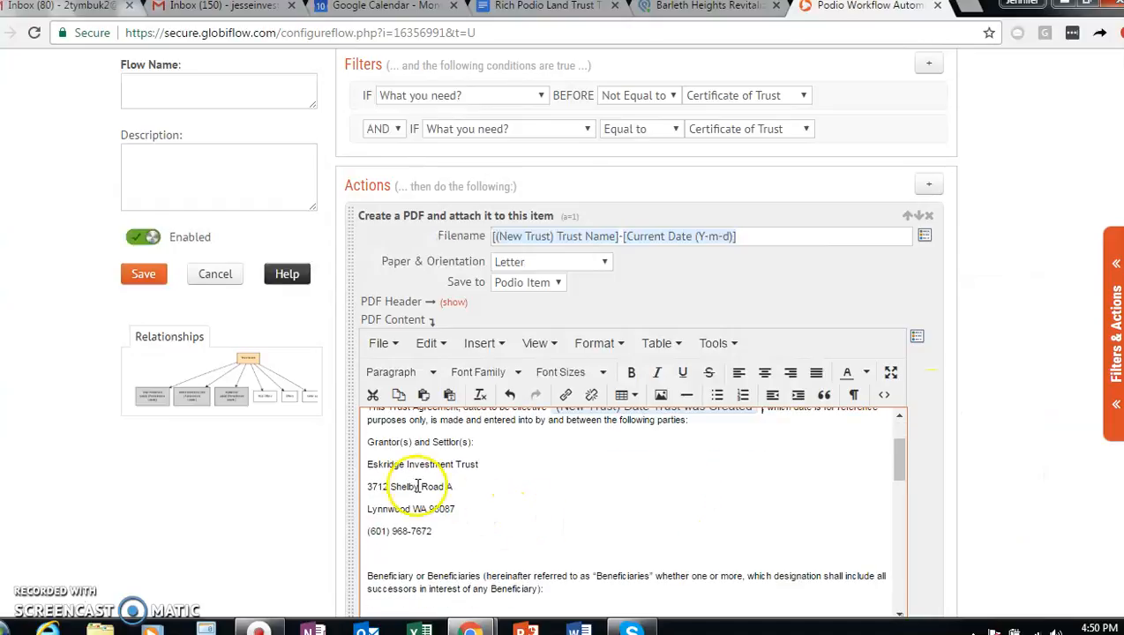
{"action": "left_click_drag", "start_coordinate": [368, 464], "coordinate": [475, 465]}
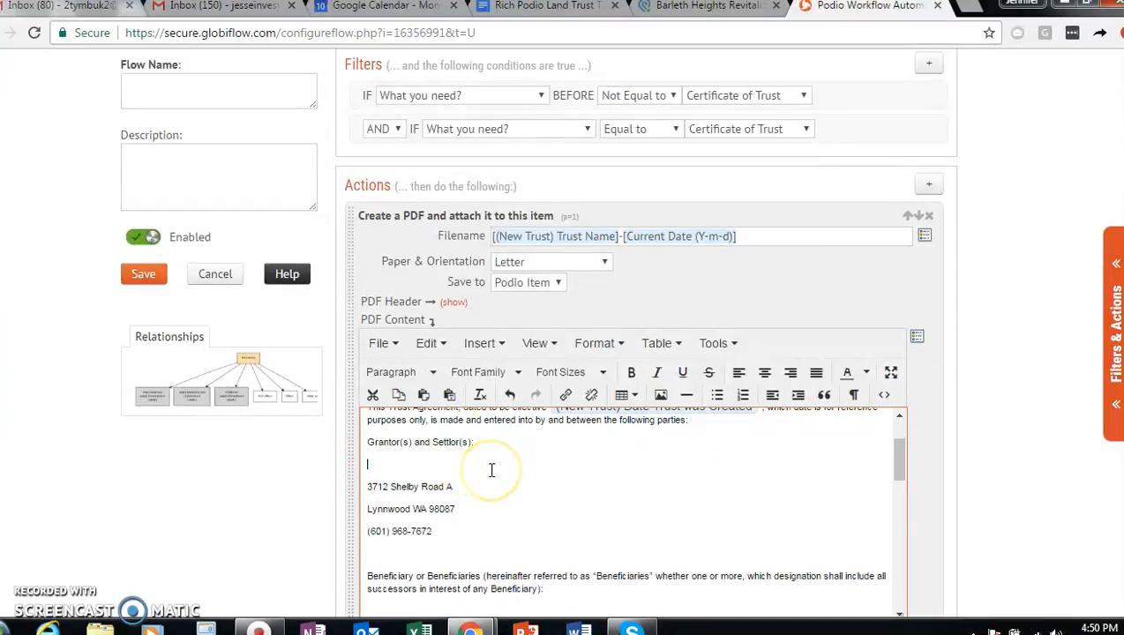
{"action": "left_click", "coordinate": [917, 337]}
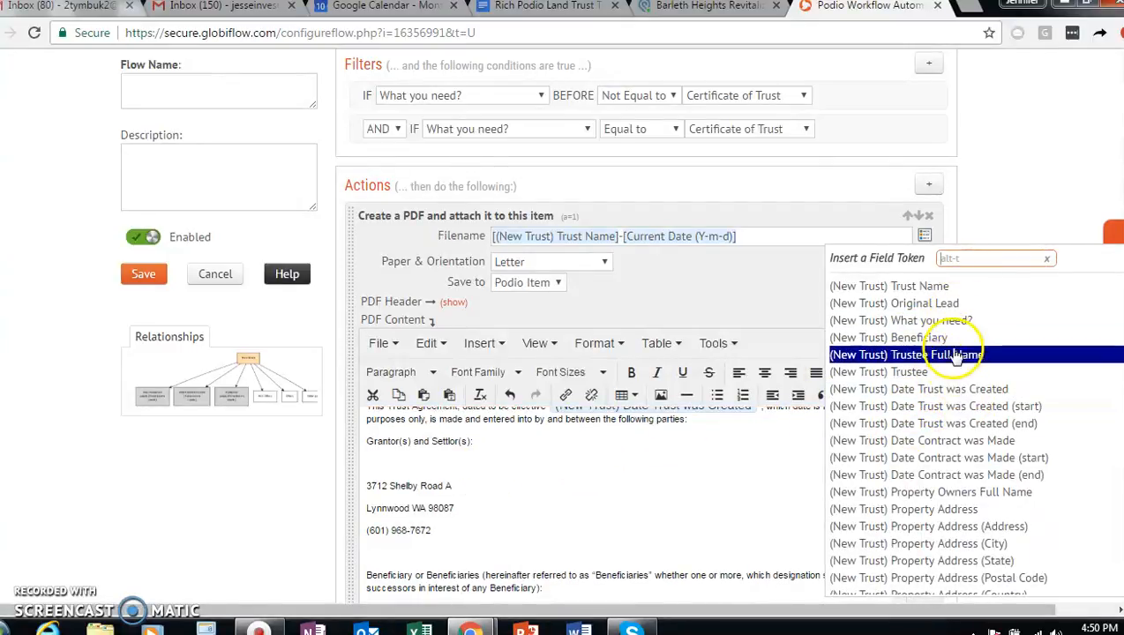
{"action": "scroll", "coordinate": [922, 419], "scroll_direction": "down", "scroll_amount": 2}
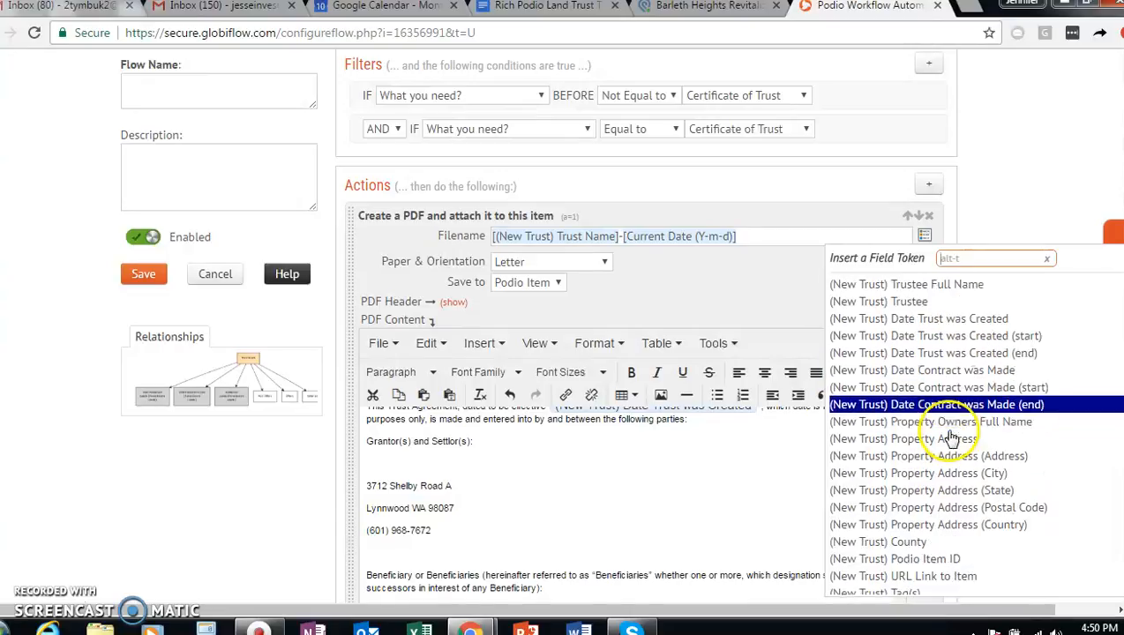
{"action": "left_click", "coordinate": [969, 413]}
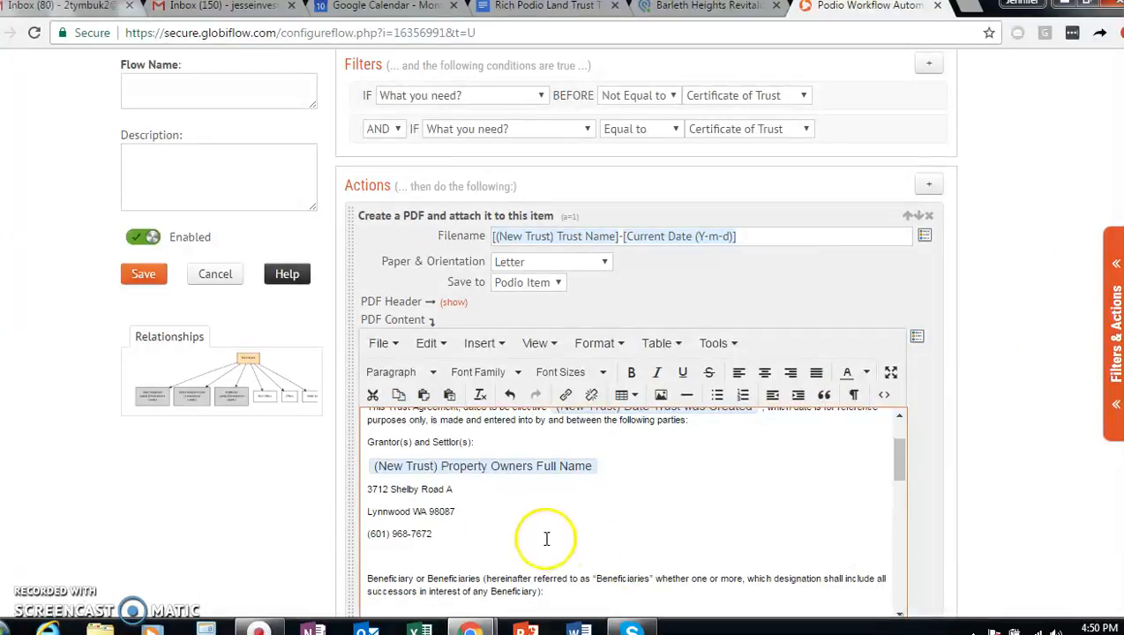
Preview the PDF with the Barleth Heights Revitalization Trust item to check the inserted fields, close it, and review the whole flow configuration
{"action": "scroll", "coordinate": [353, 525], "scroll_direction": "down", "scroll_amount": 1}
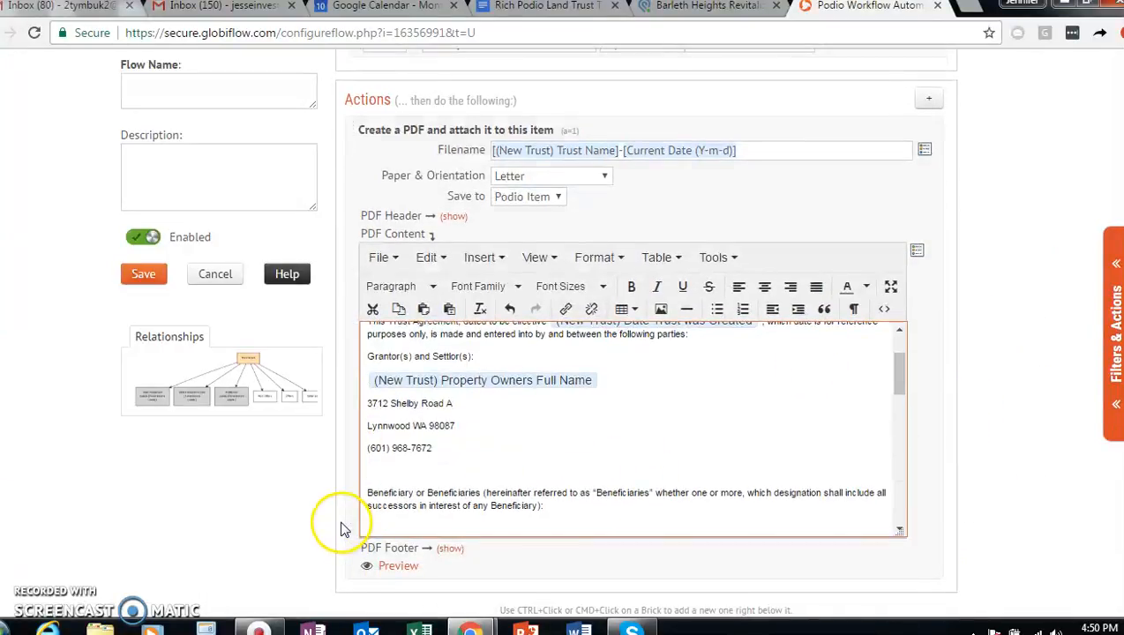
{"action": "left_click", "coordinate": [398, 566]}
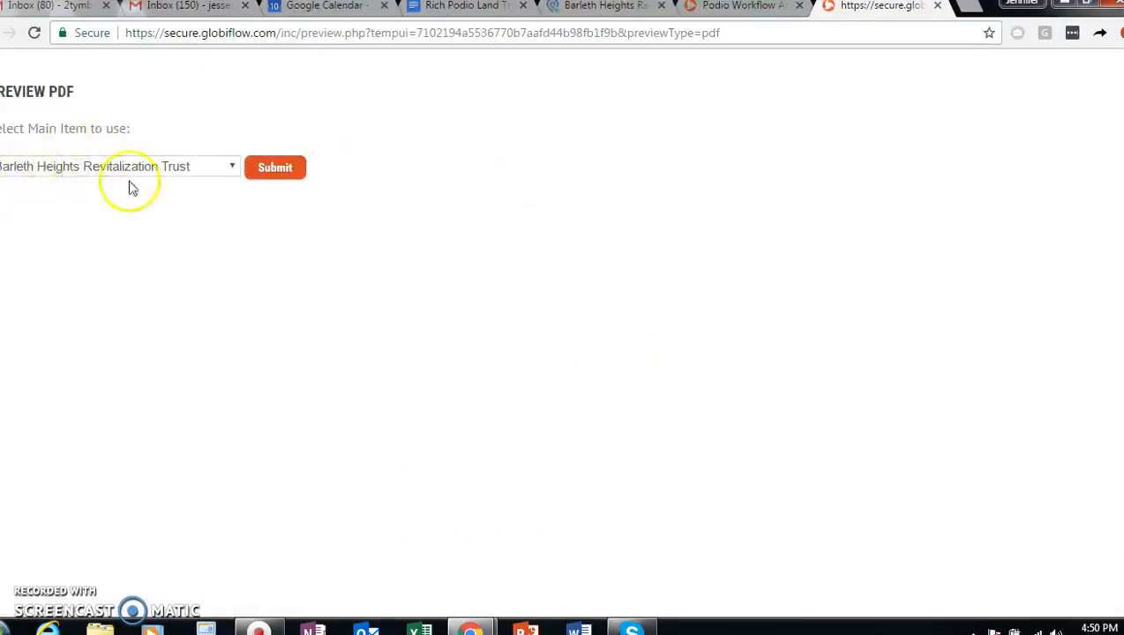
{"action": "left_click", "coordinate": [295, 172]}
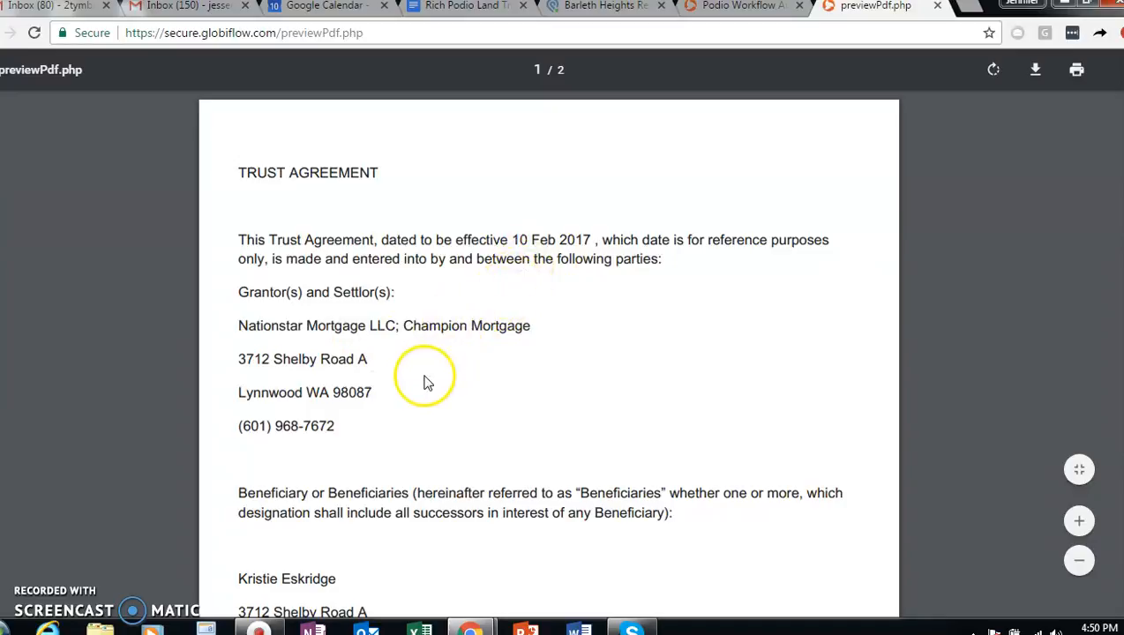
{"action": "left_click", "coordinate": [938, 7]}
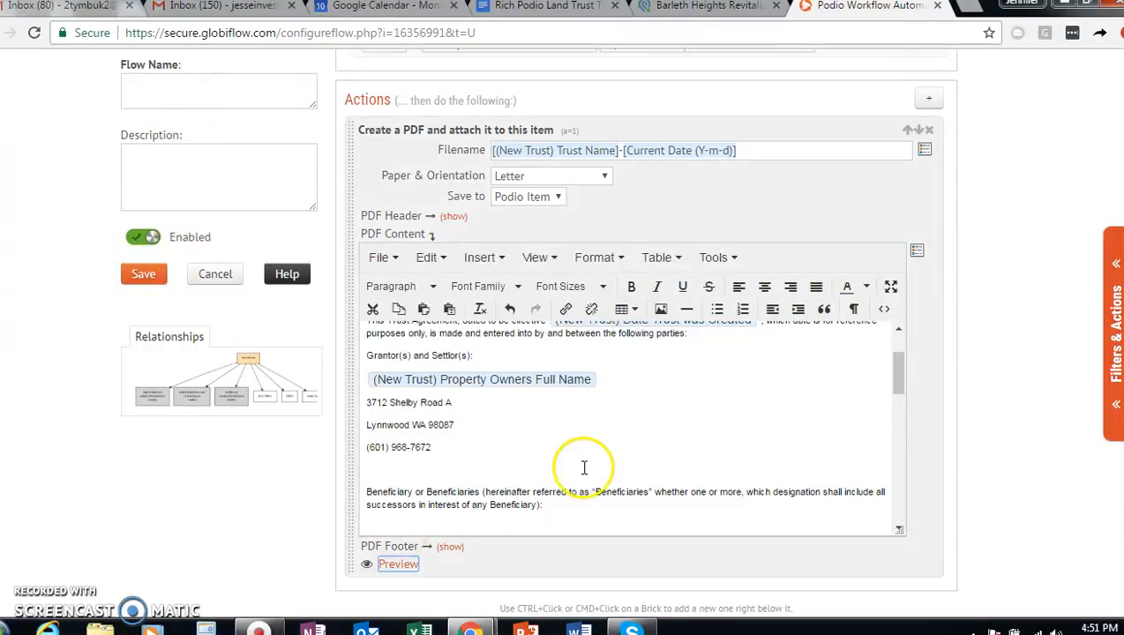
{"action": "scroll", "coordinate": [583, 467], "scroll_direction": "down", "scroll_amount": 10}
{"action": "scroll", "coordinate": [668, 446], "scroll_direction": "down", "scroll_amount": 4}
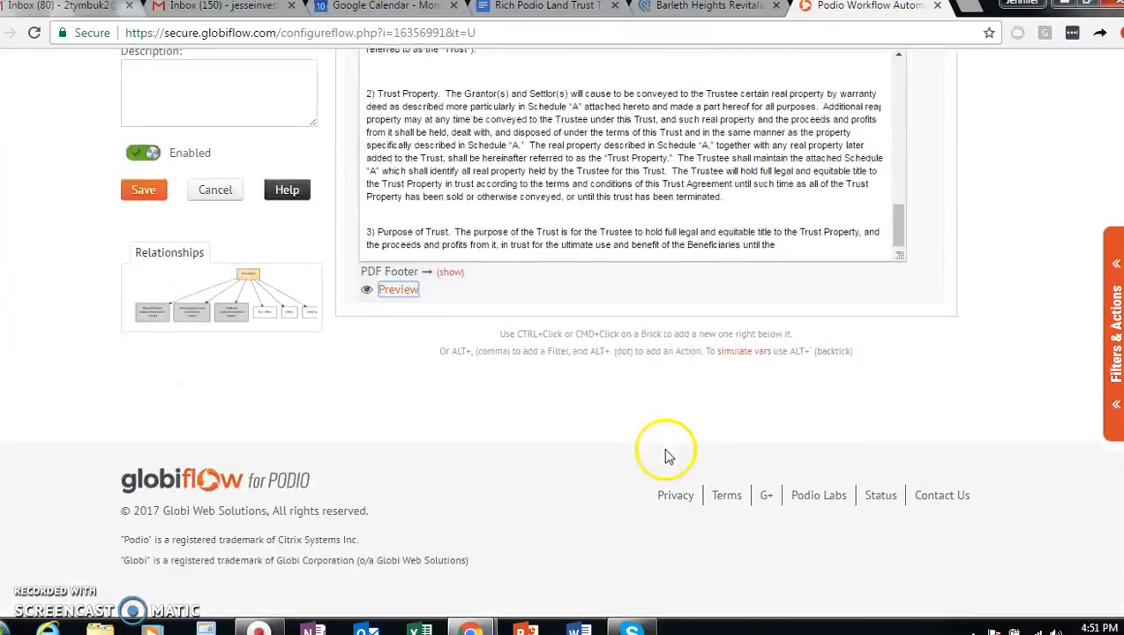
{"action": "scroll", "coordinate": [666, 452], "scroll_direction": "up", "scroll_amount": 4}
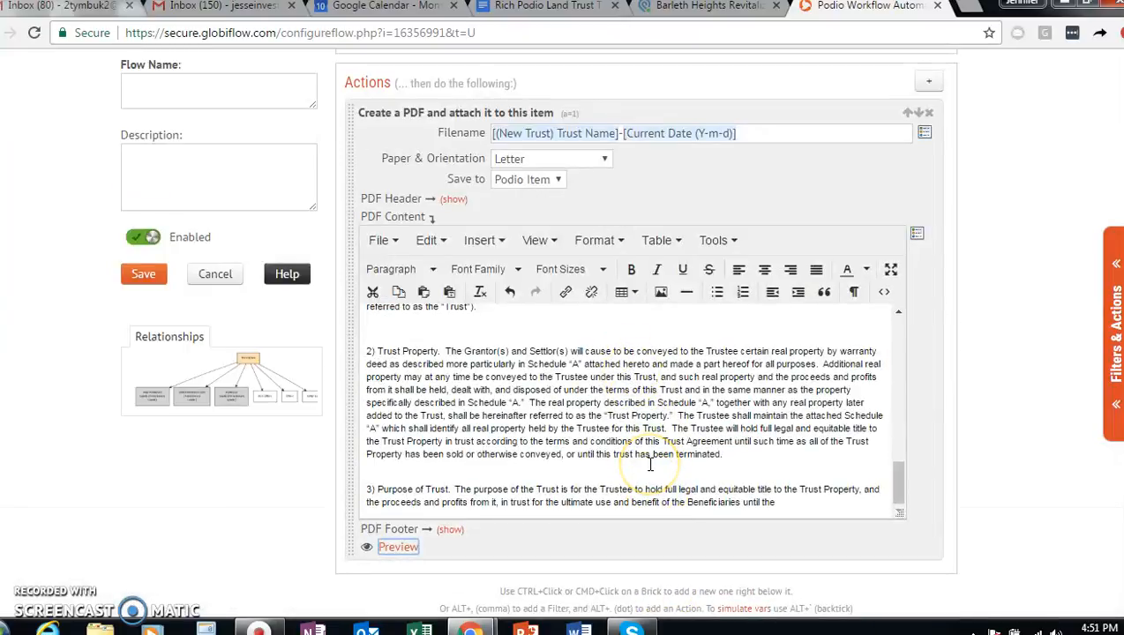
{"action": "scroll", "coordinate": [650, 465], "scroll_direction": "up", "scroll_amount": 15}
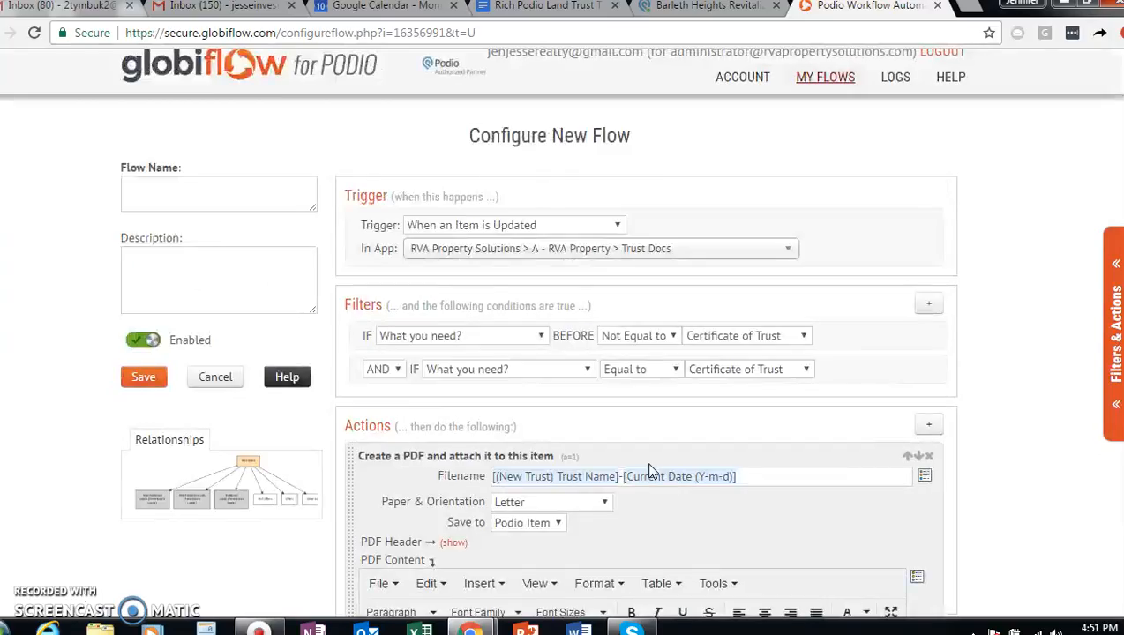
{"action": "scroll", "coordinate": [846, 480], "scroll_direction": "up", "scroll_amount": 1}
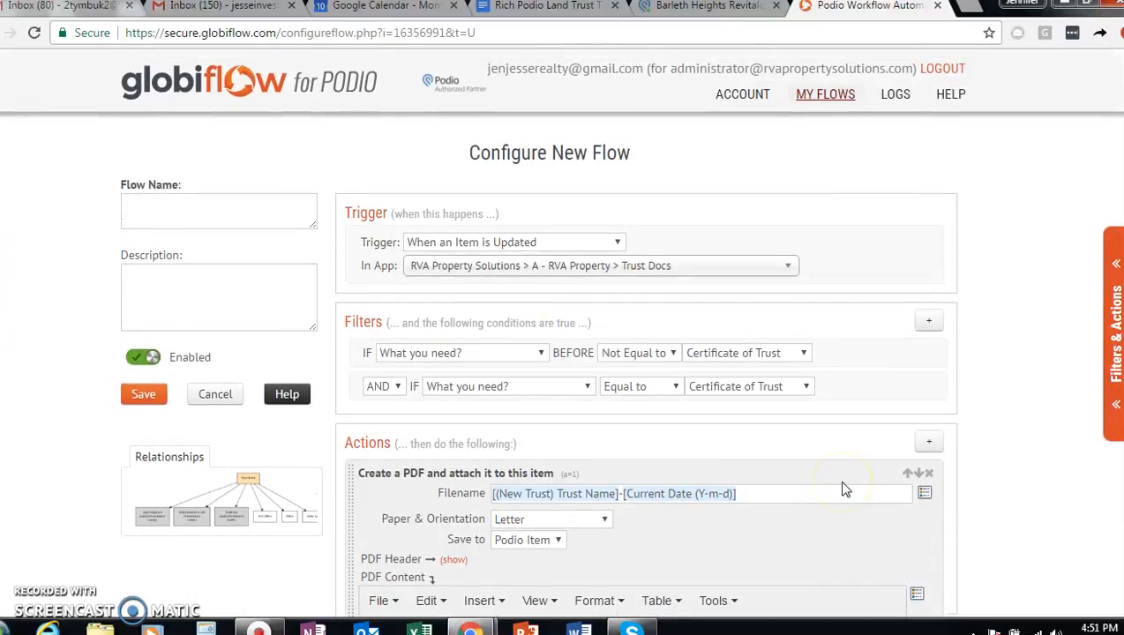